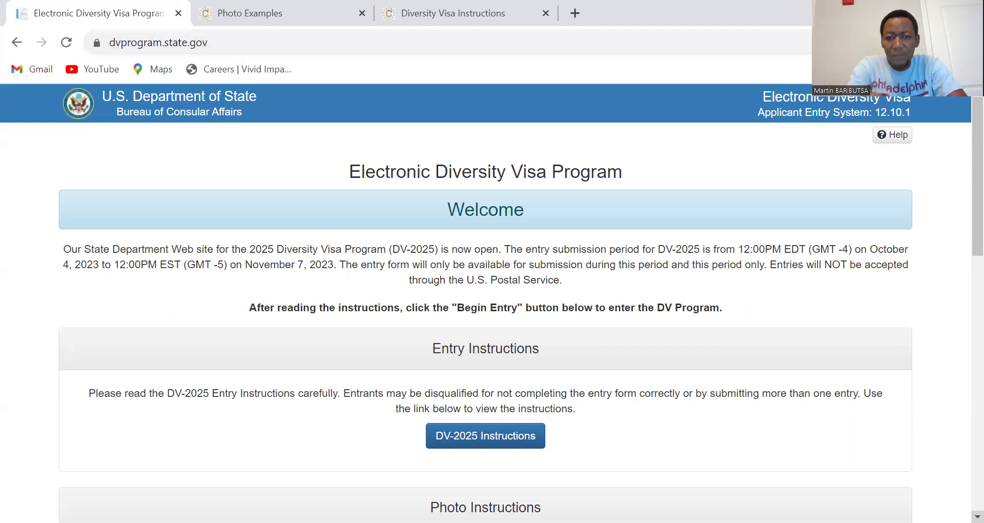
Step: Replace the current web address and go to the google.com home page
scroll(485, 308, down, 1)
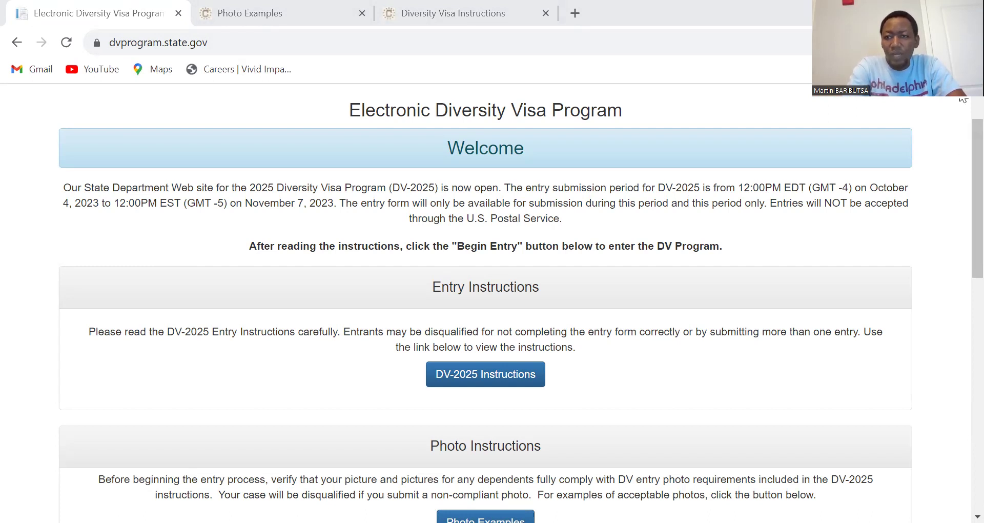
scroll(963, 99, up, 1)
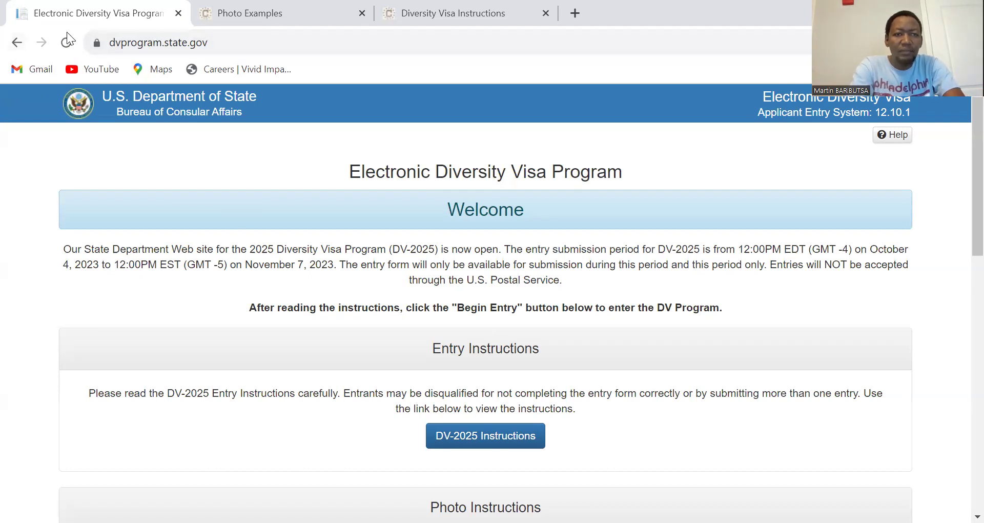
drag(226, 42, 96, 40)
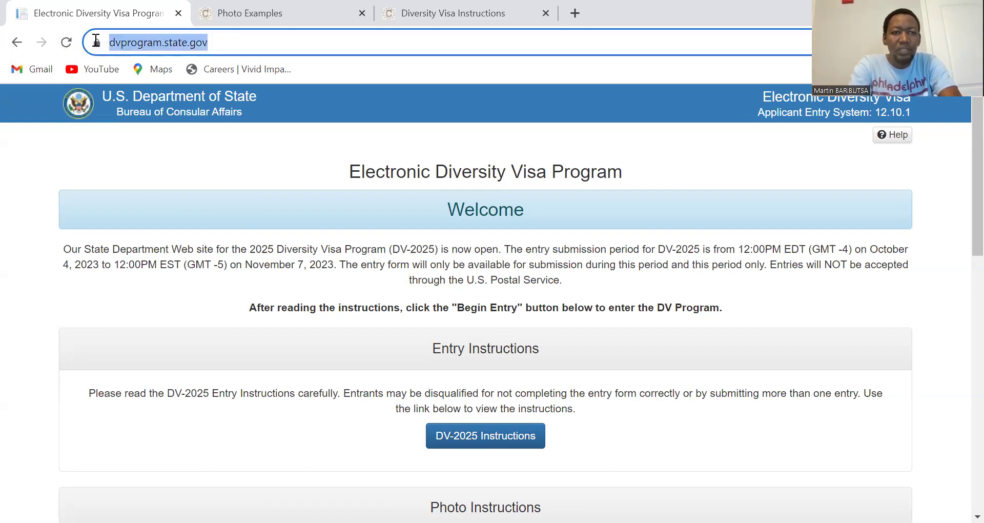
text(g)
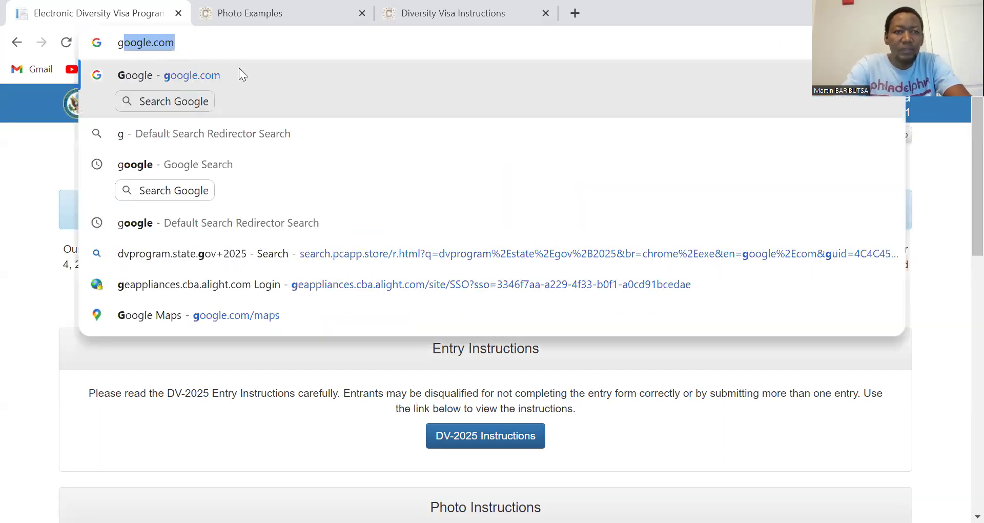
click(174, 84)
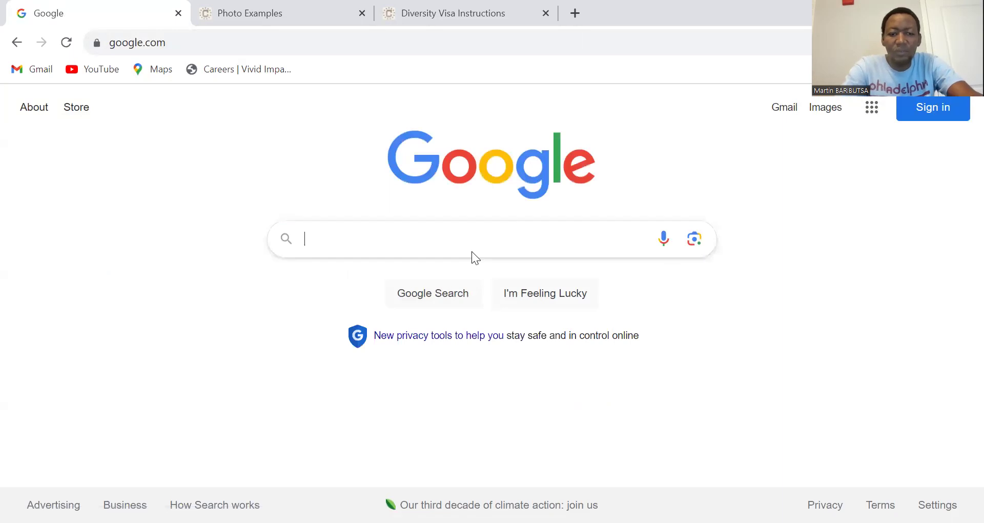
Step: Search Google for 'dvprogram.state.gov'
text(dv)
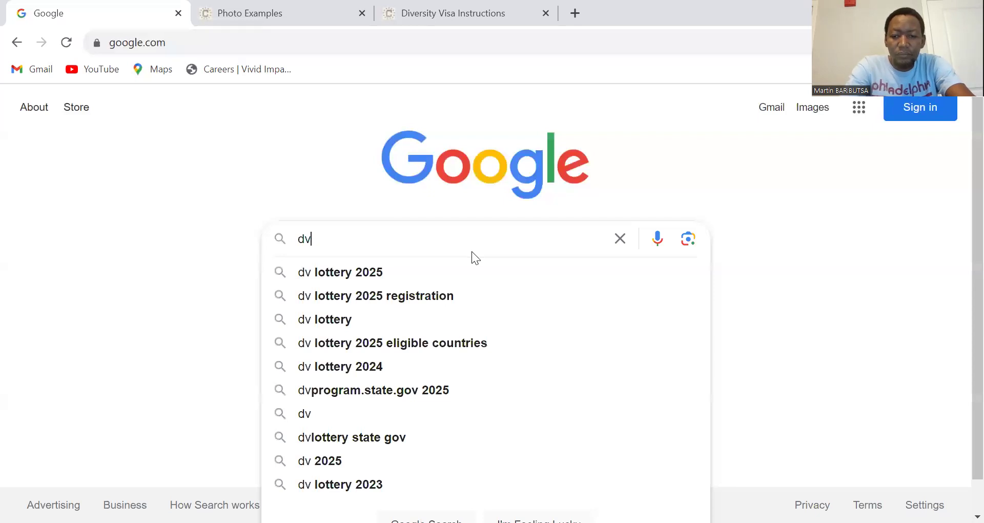
text(p)
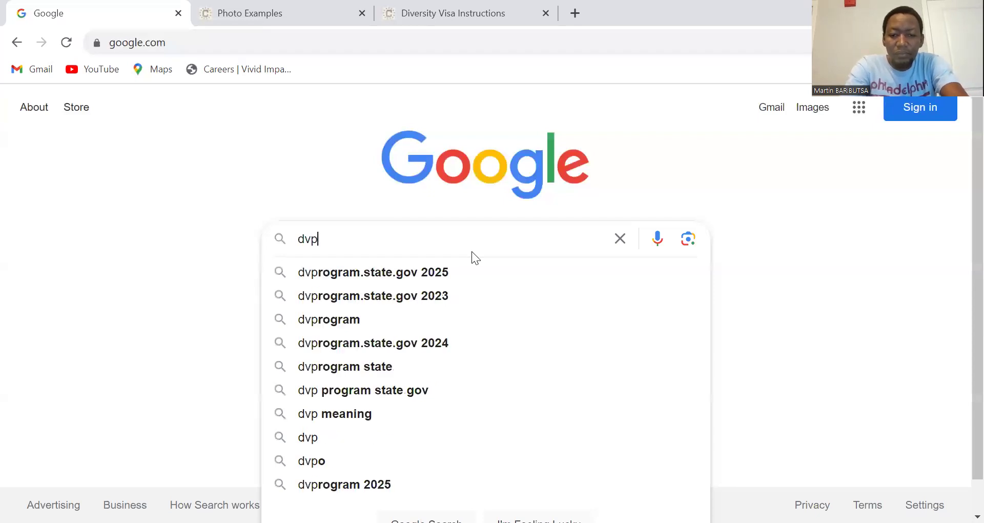
text(rogram)
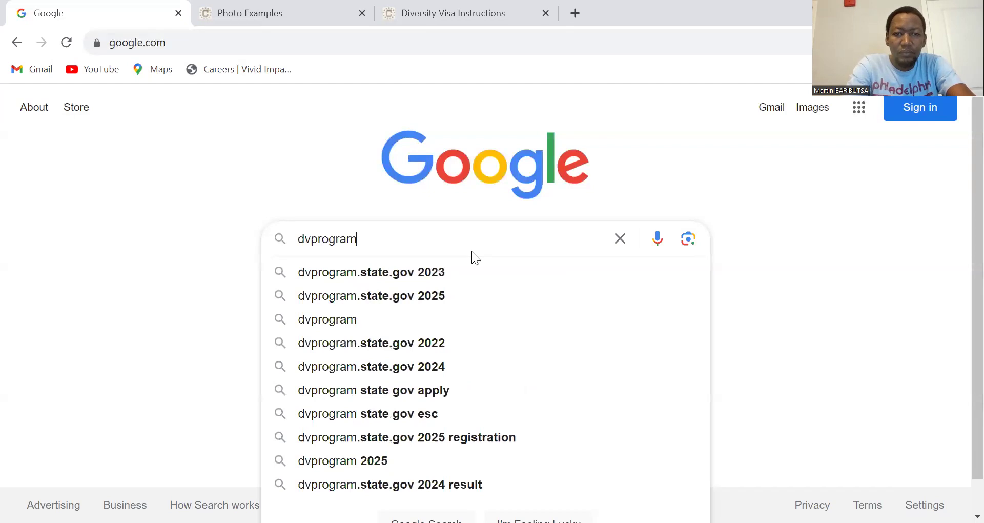
text(.stat)
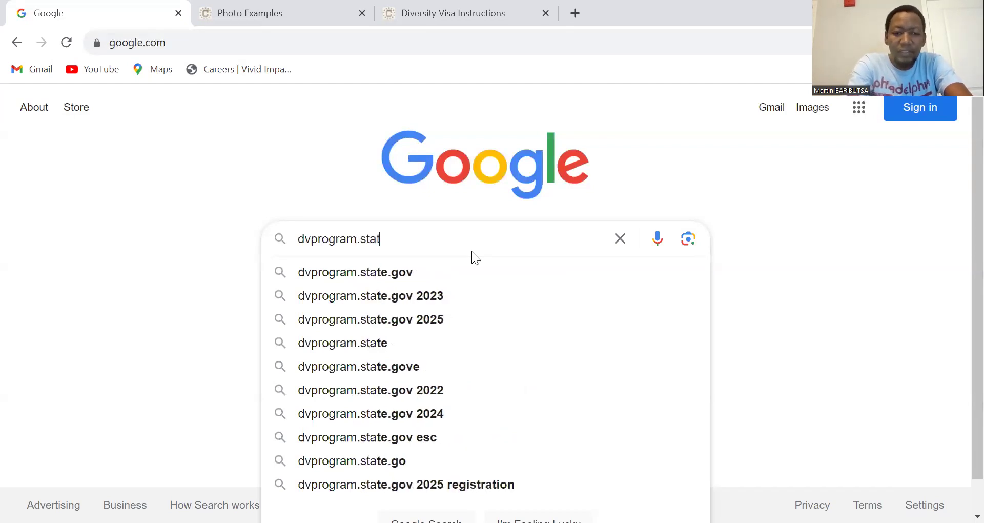
text(e.)
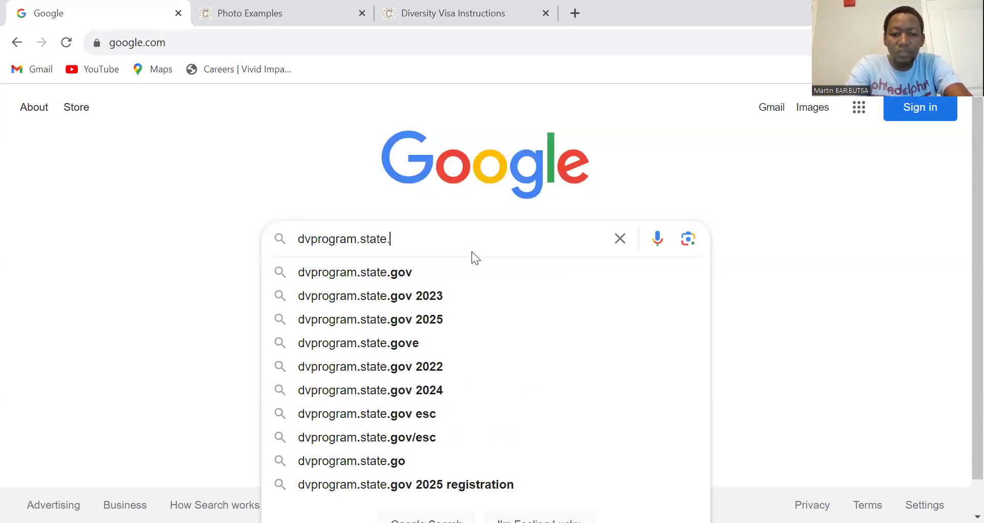
text(gov)
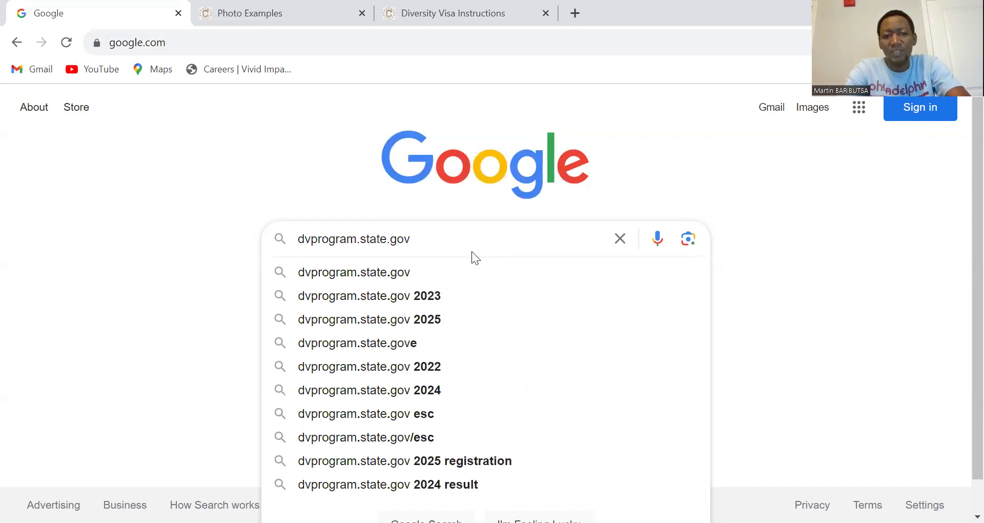
key(Return)
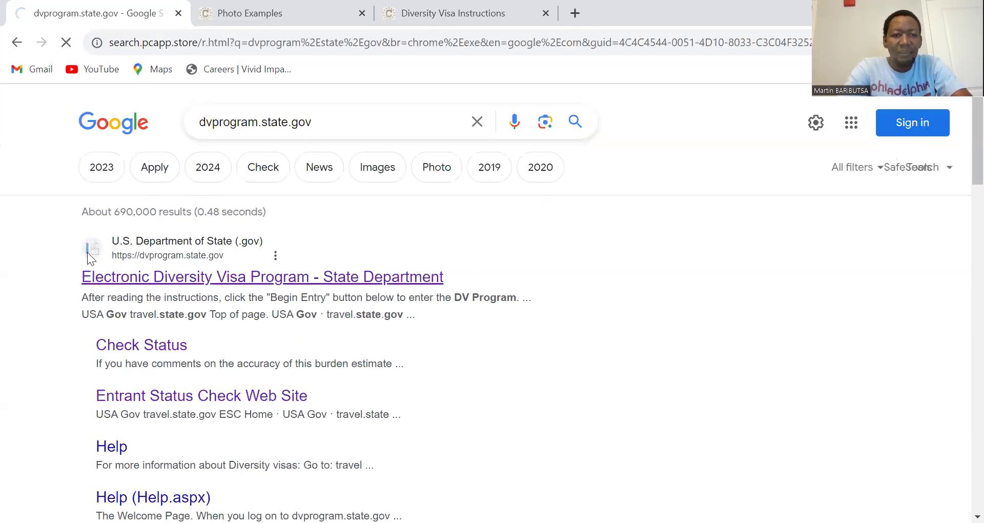
click(176, 276)
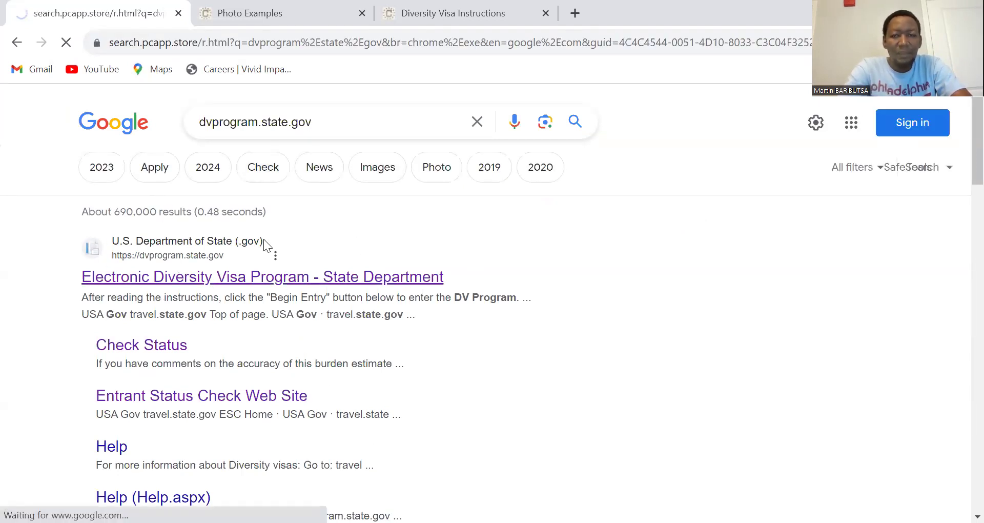
click(17, 43)
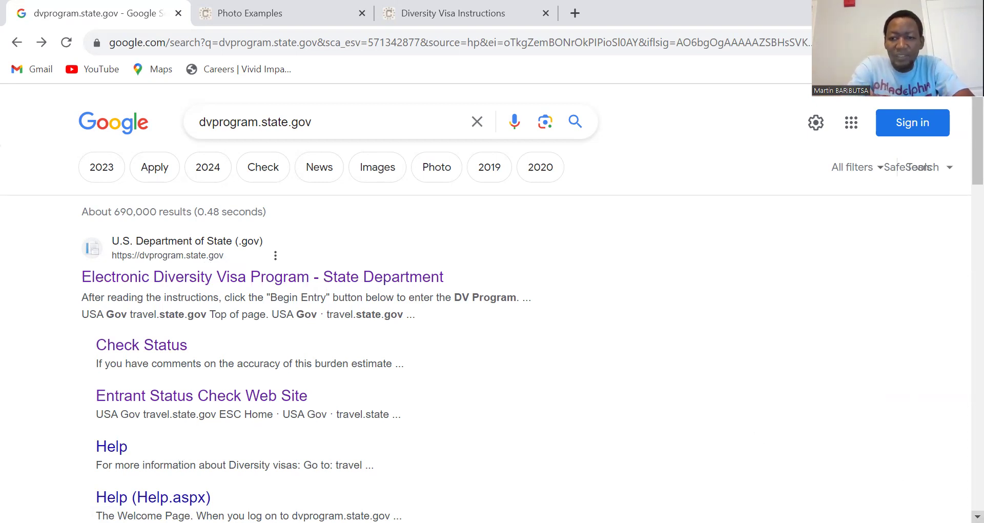
scroll(492, 307, down, 5)
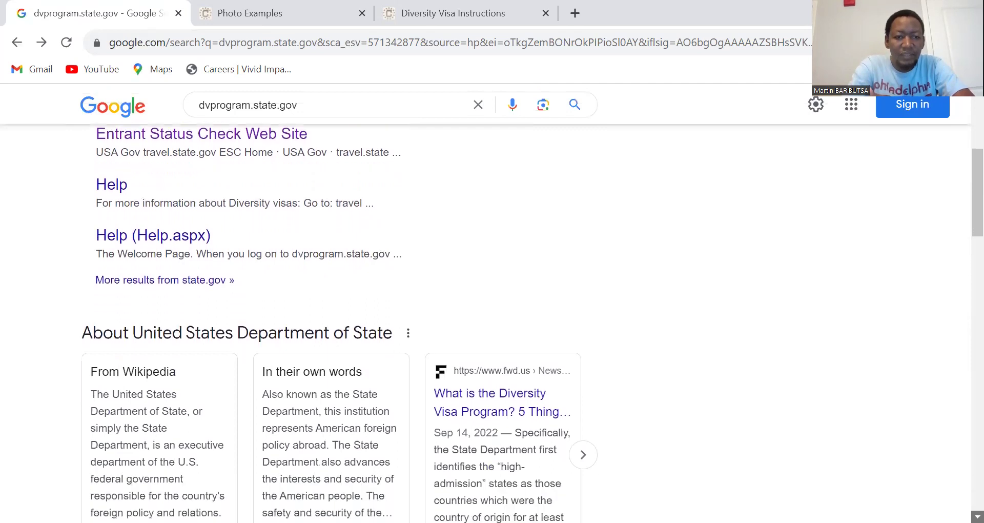
scroll(492, 323, down, 7)
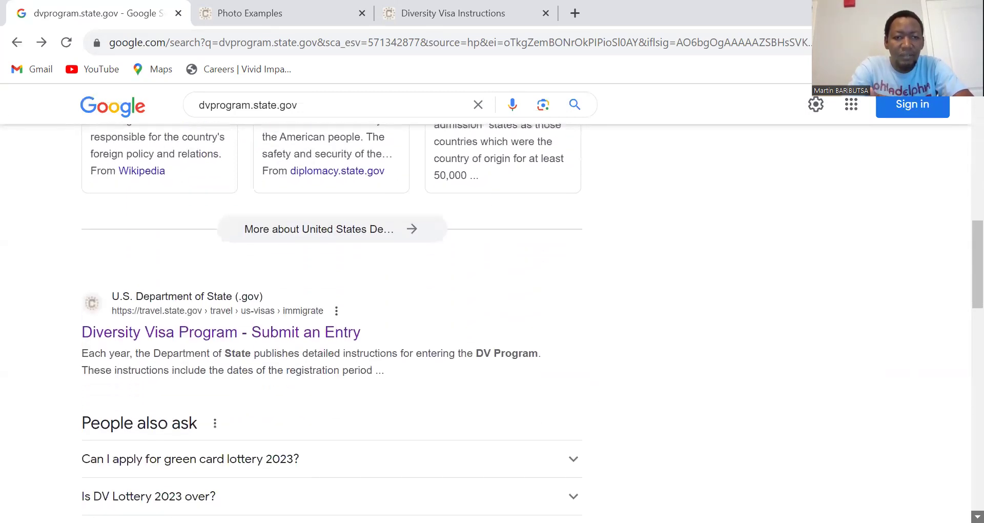
scroll(493, 323, down, 2)
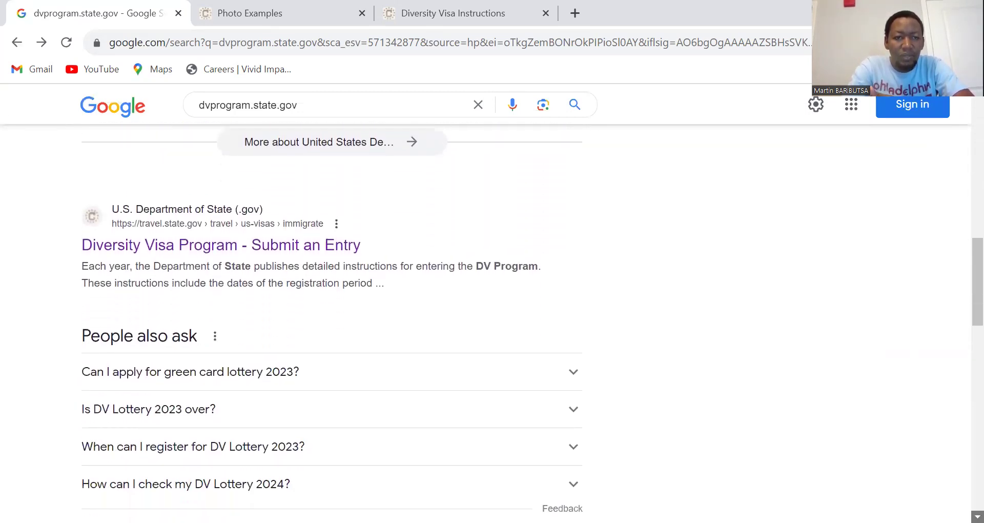
scroll(492, 323, down, 5)
scroll(492, 323, down, 1)
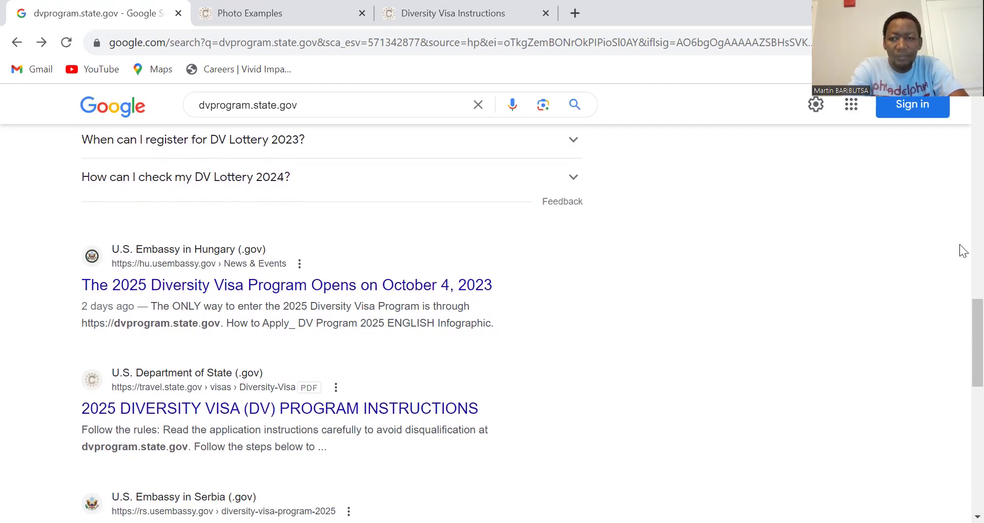
scroll(960, 362, down, 5)
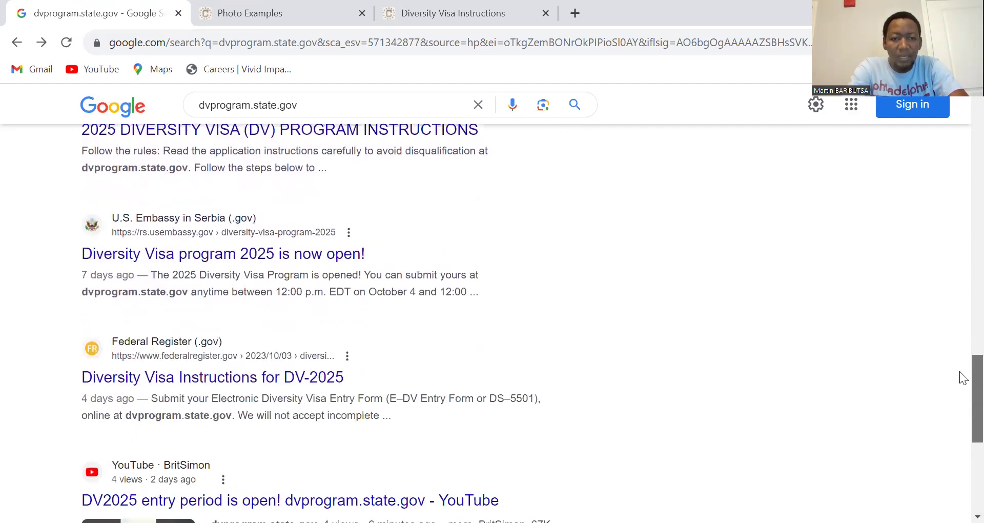
scroll(959, 373, down, 3)
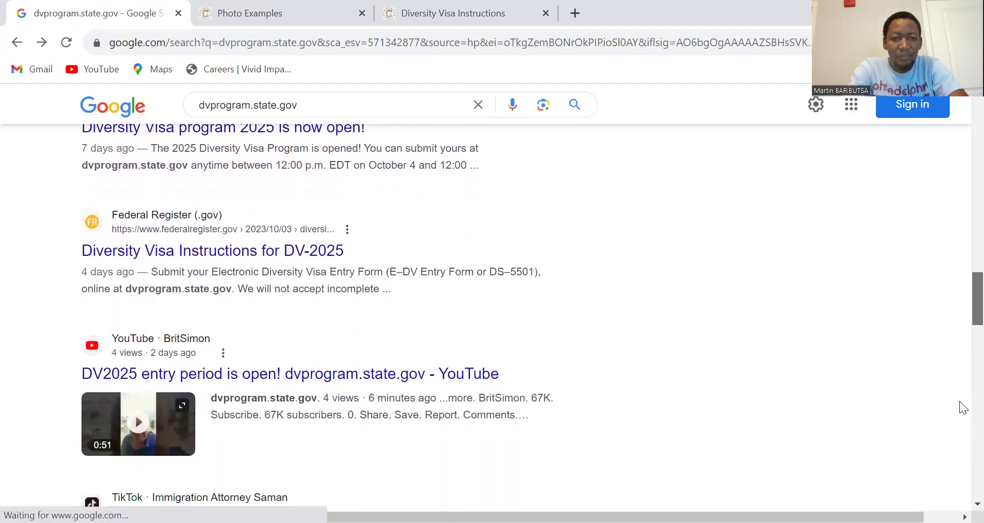
scroll(960, 430, down, 5)
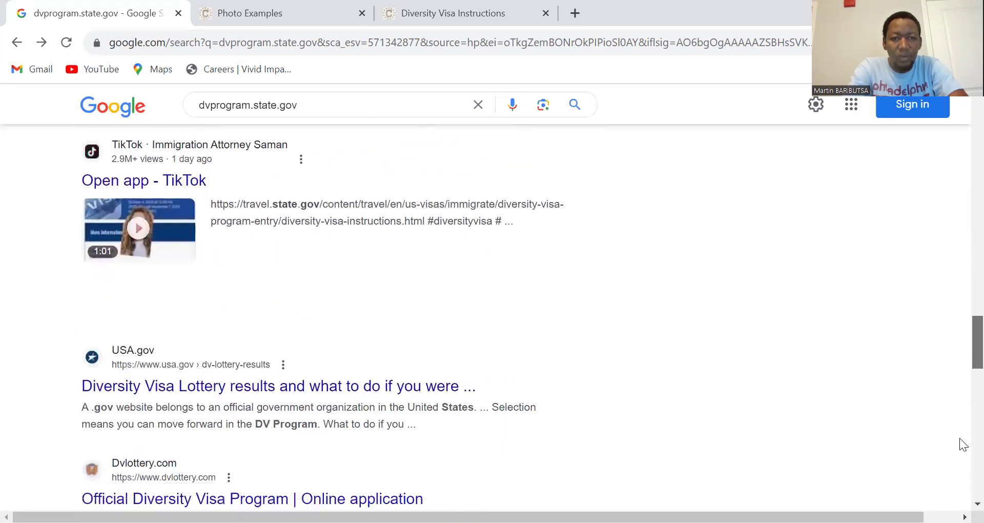
scroll(962, 464, down, 4)
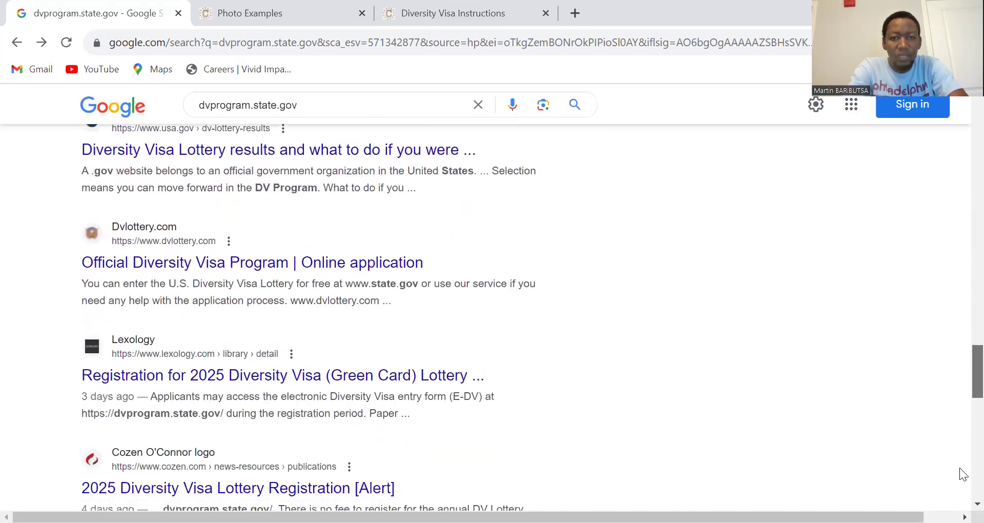
scroll(962, 475, up, 20)
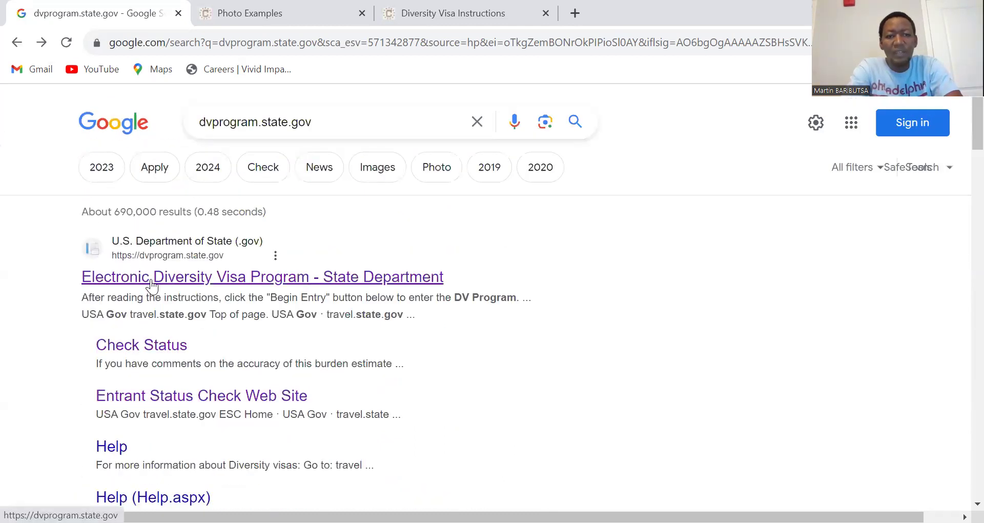
Step: Open the official Electronic Diversity Visa Program site from the search results
click(270, 282)
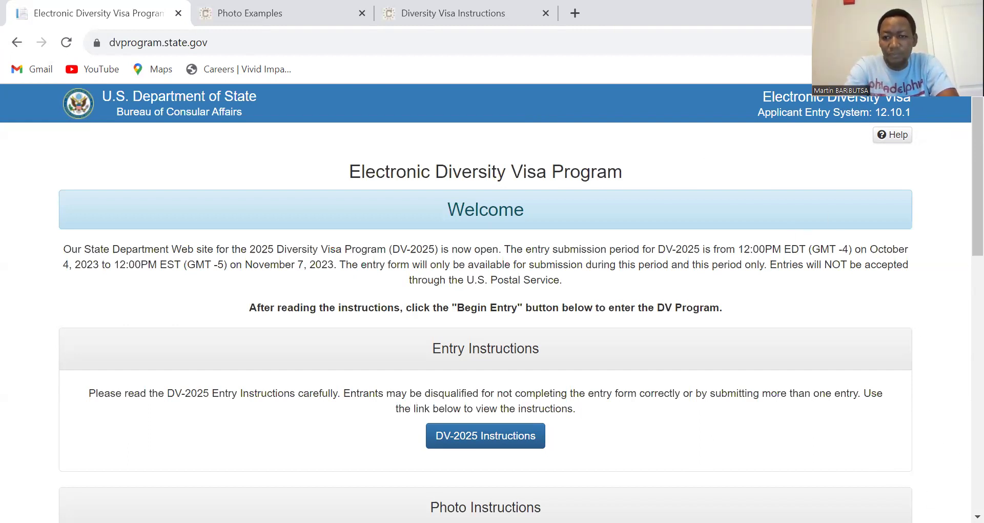
scroll(960, 207, down, 1)
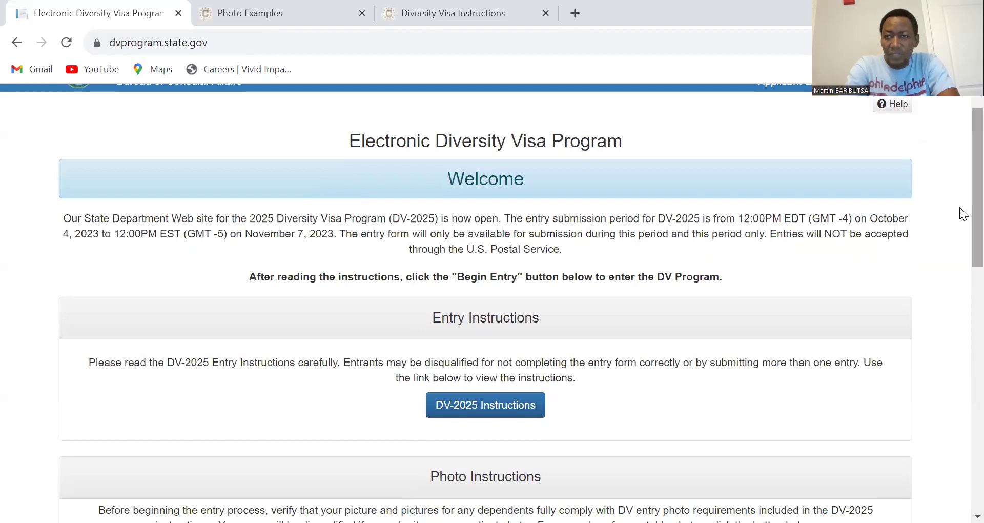
scroll(964, 98, up, 1)
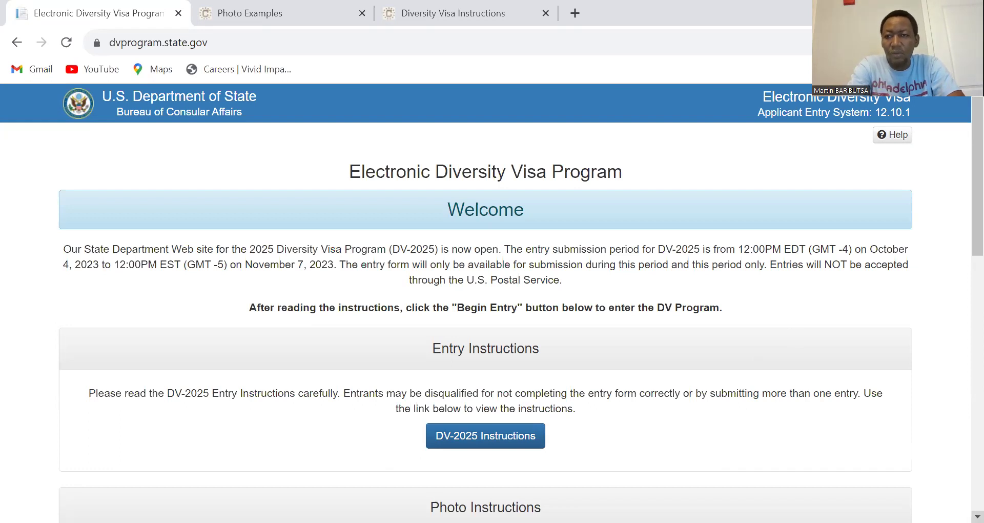
Step: Read down the DV-2025 welcome page and close the duplicate Photo Examples tab
scroll(486, 303, down, 3)
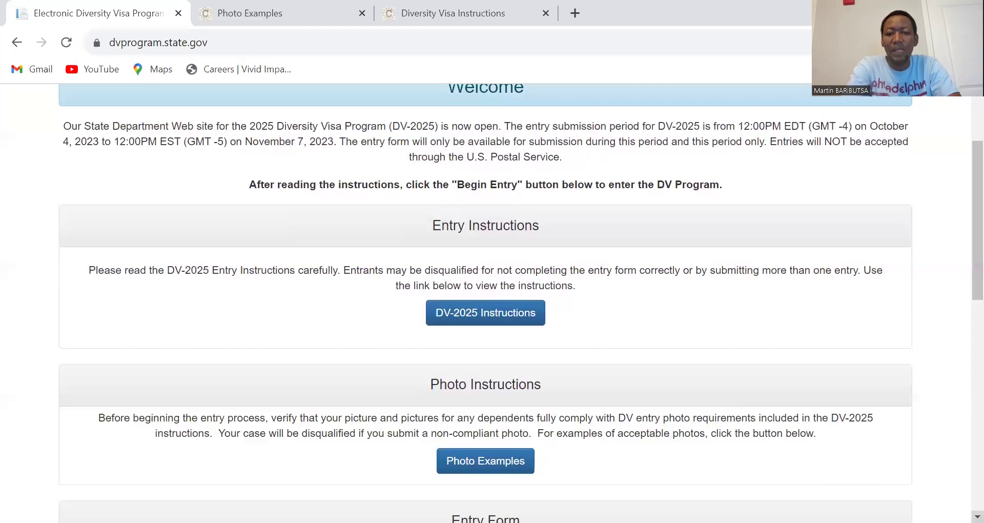
scroll(548, 371, down, 2)
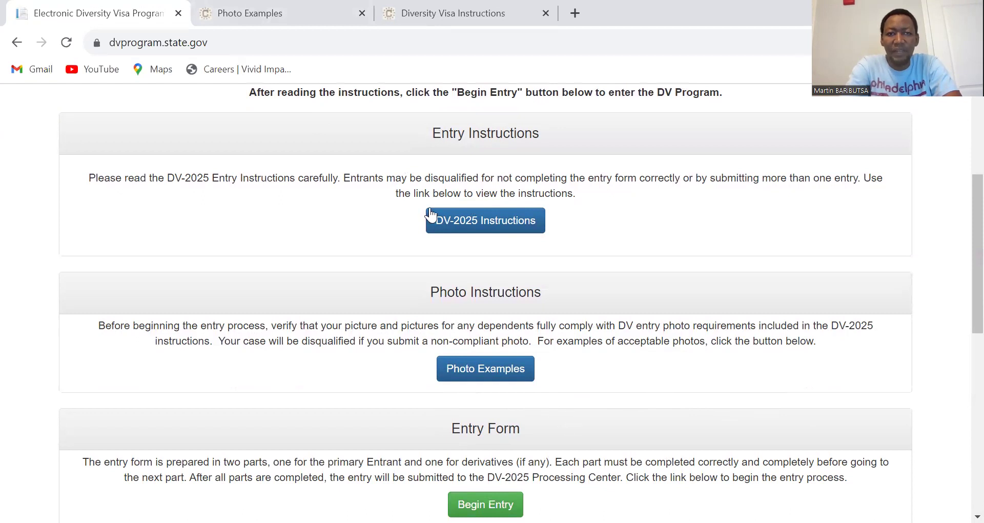
click(361, 13)
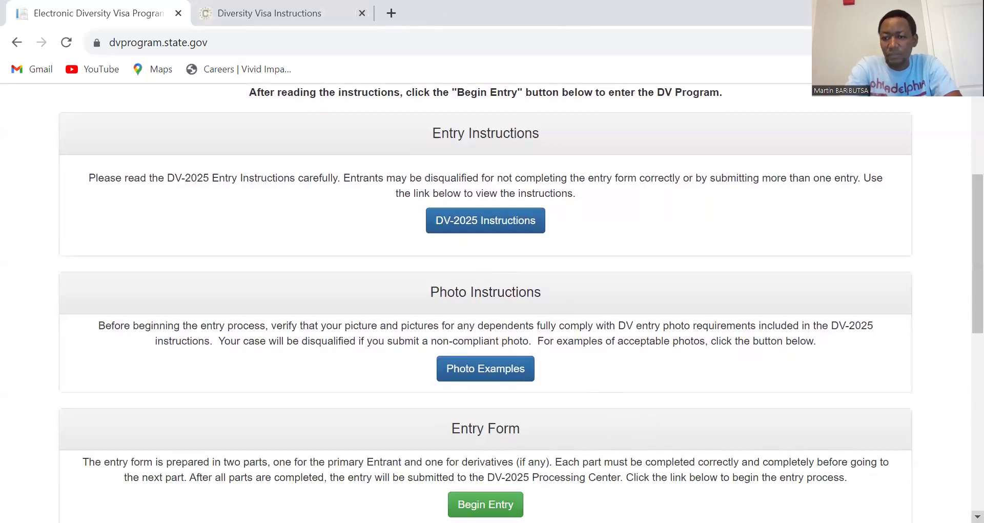
scroll(978, 517, down, 2)
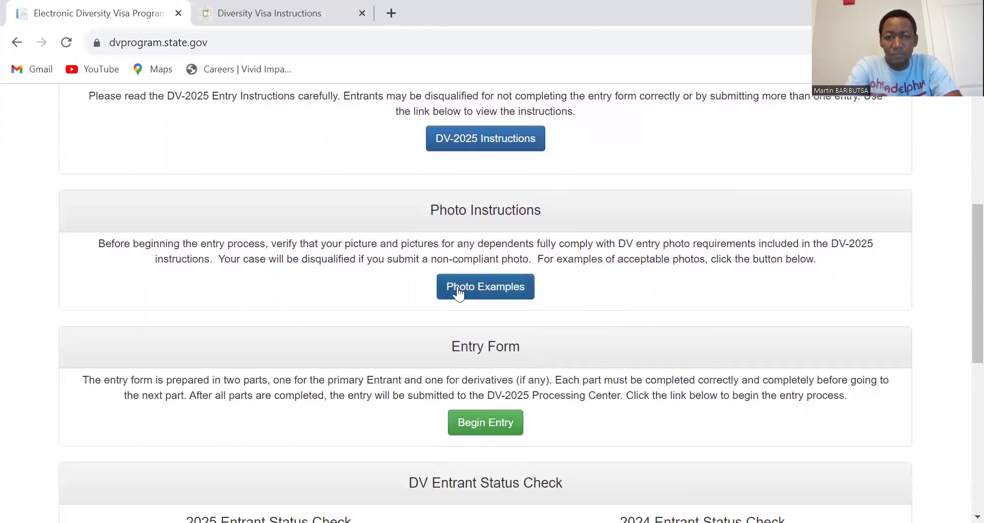
Step: Open the visa Photo Examples page and display its Size and Position detailed example
click(479, 286)
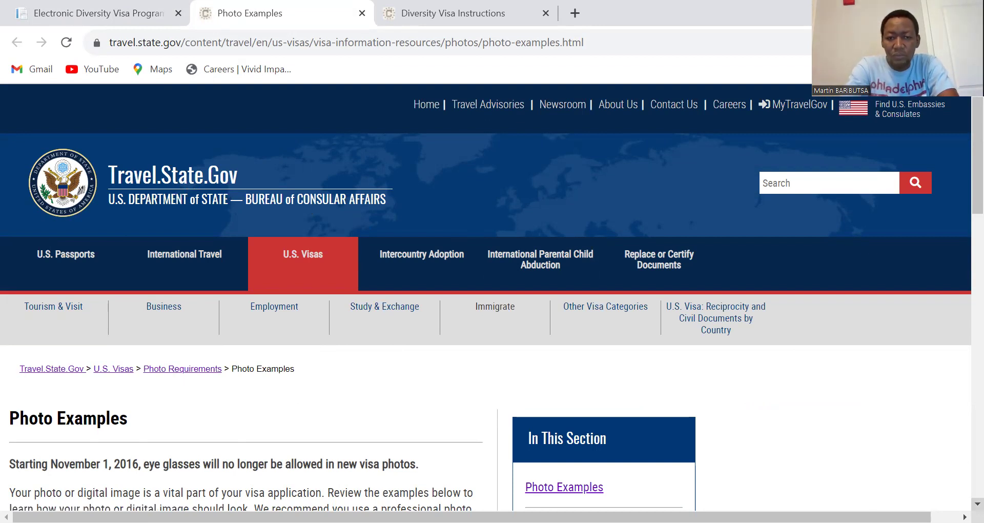
scroll(486, 297, down, 3)
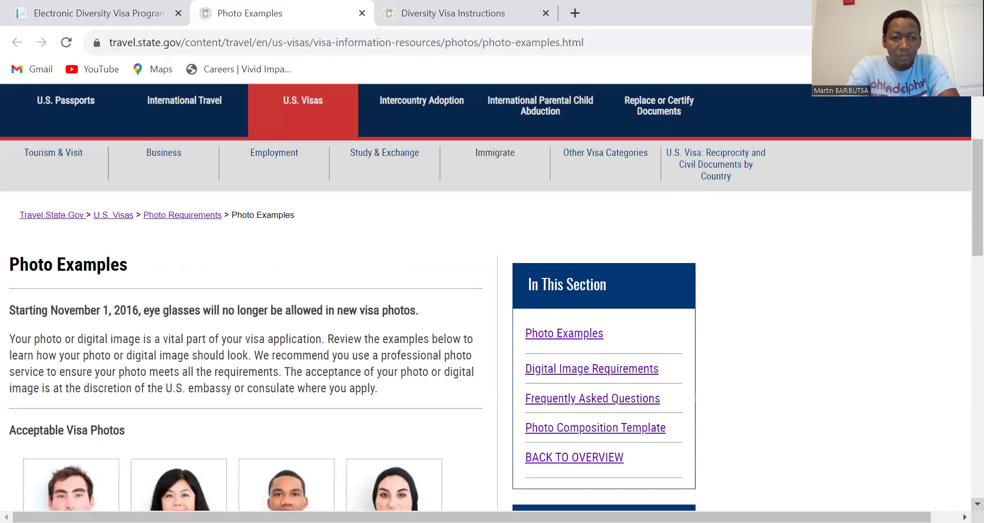
scroll(486, 297, down, 3)
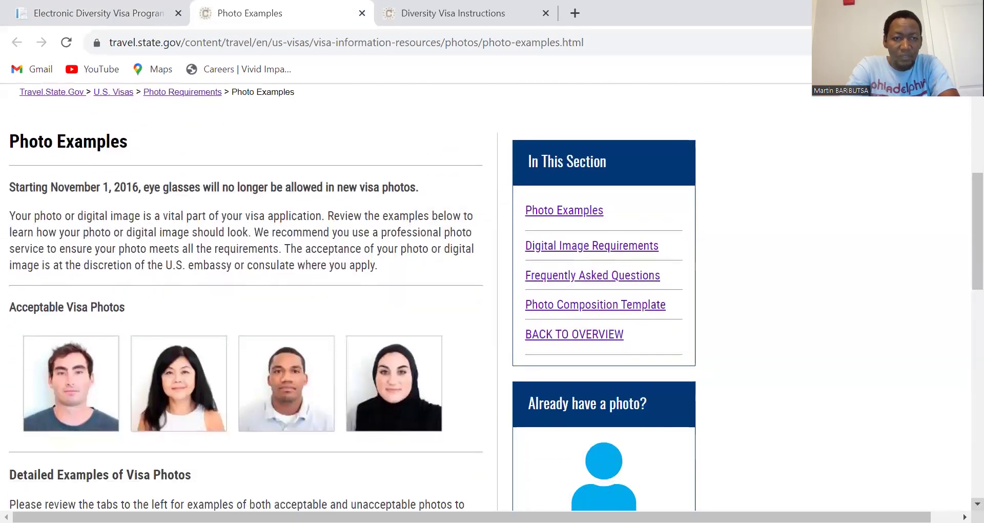
scroll(527, 459, down, 1)
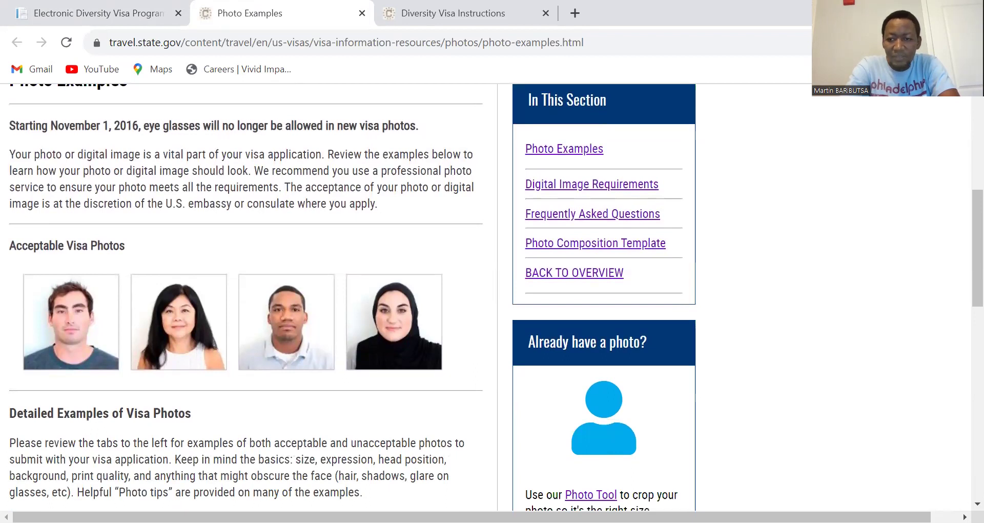
scroll(974, 502, down, 2)
scroll(974, 503, down, 3)
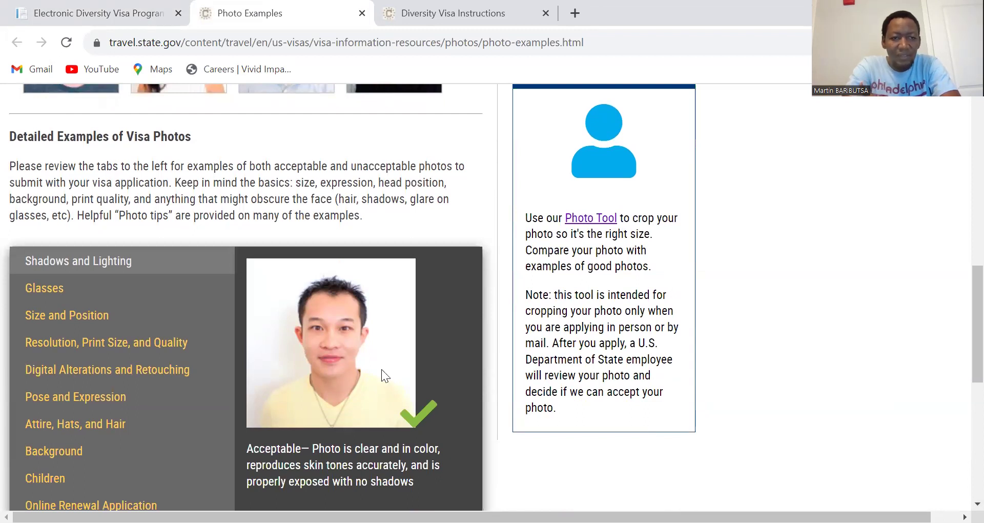
click(45, 318)
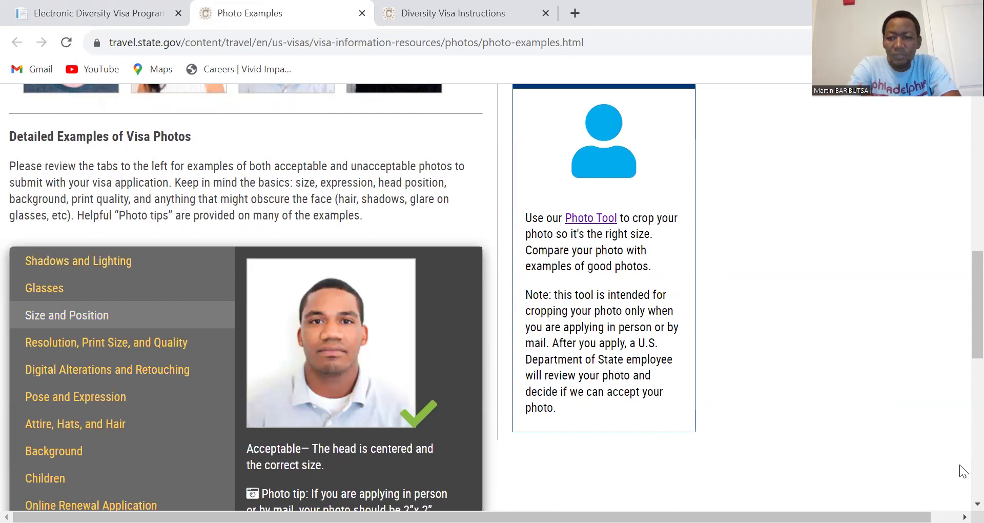
Step: Read the Size and Position photo tip, then return to the Photo Tool link near the top
click(977, 504)
scroll(978, 504, down, 4)
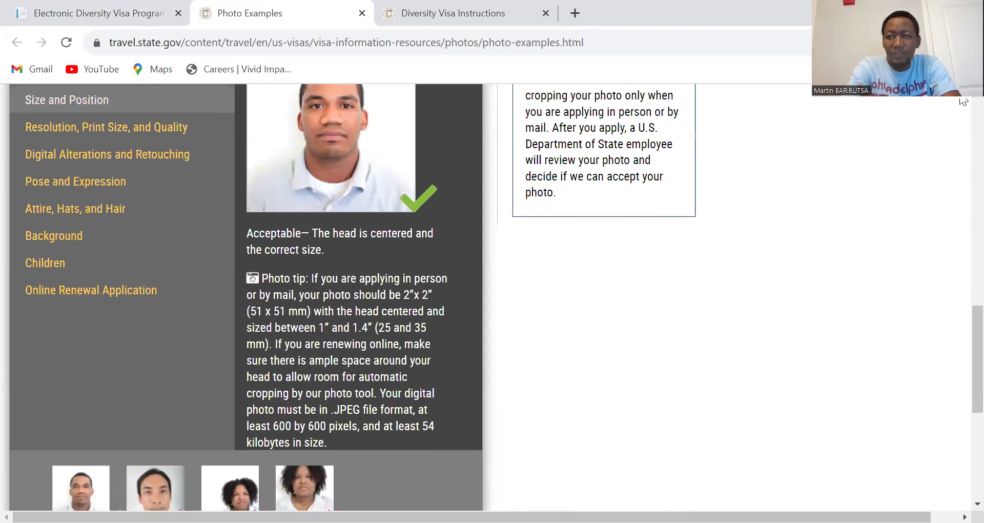
scroll(963, 102, up, 1)
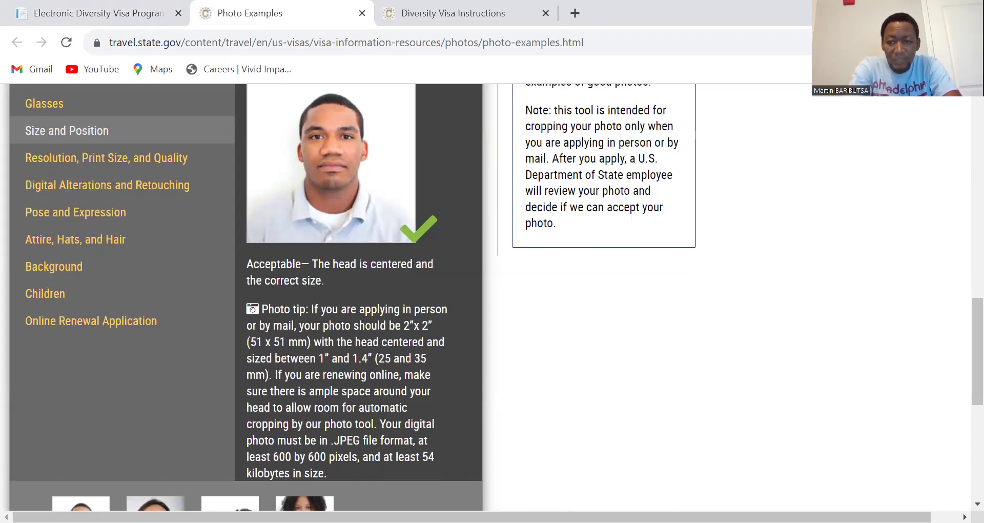
scroll(977, 502, down, 2)
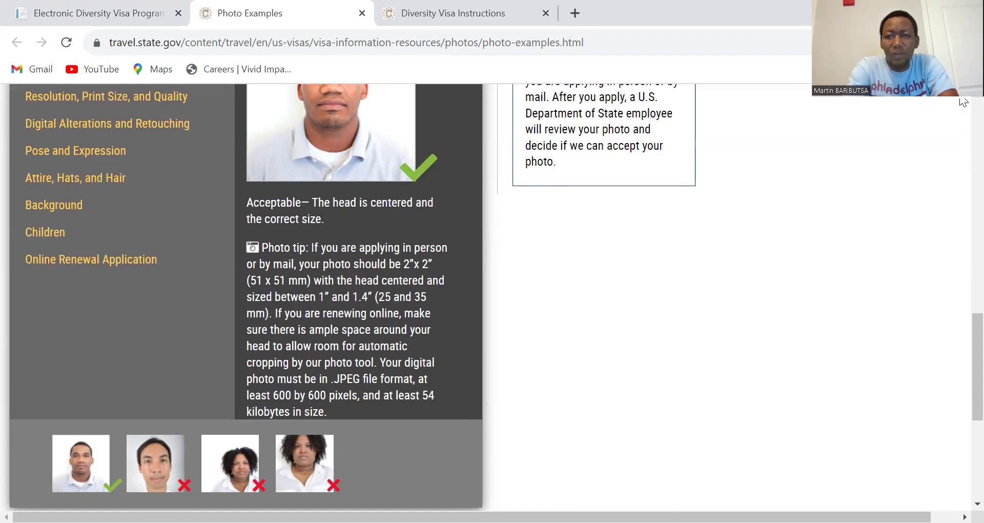
scroll(964, 102, up, 2)
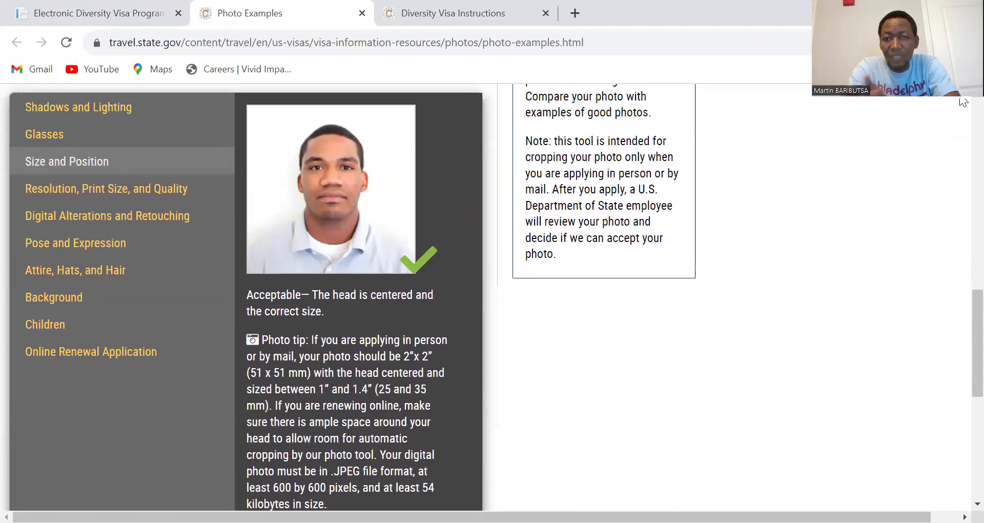
scroll(964, 101, up, 1)
scroll(964, 101, up, 1)
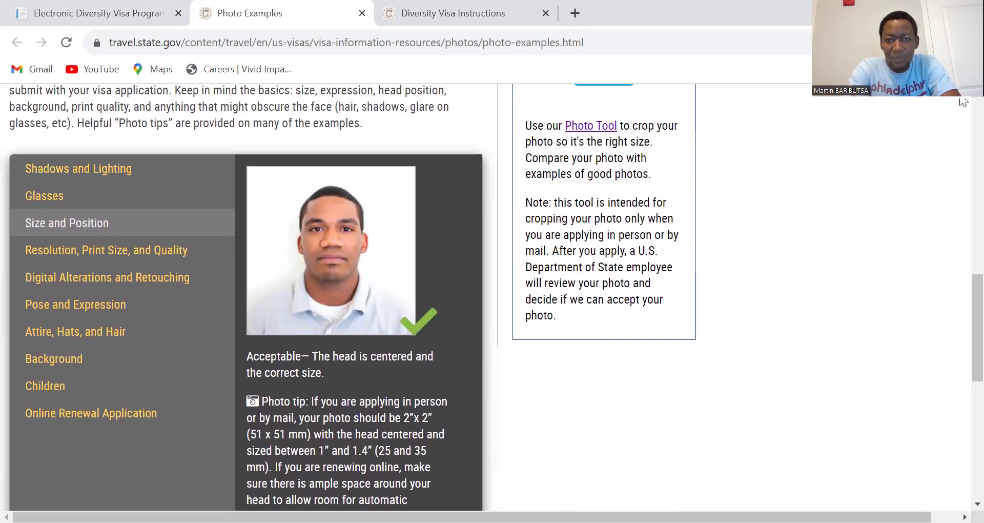
scroll(964, 101, up, 3)
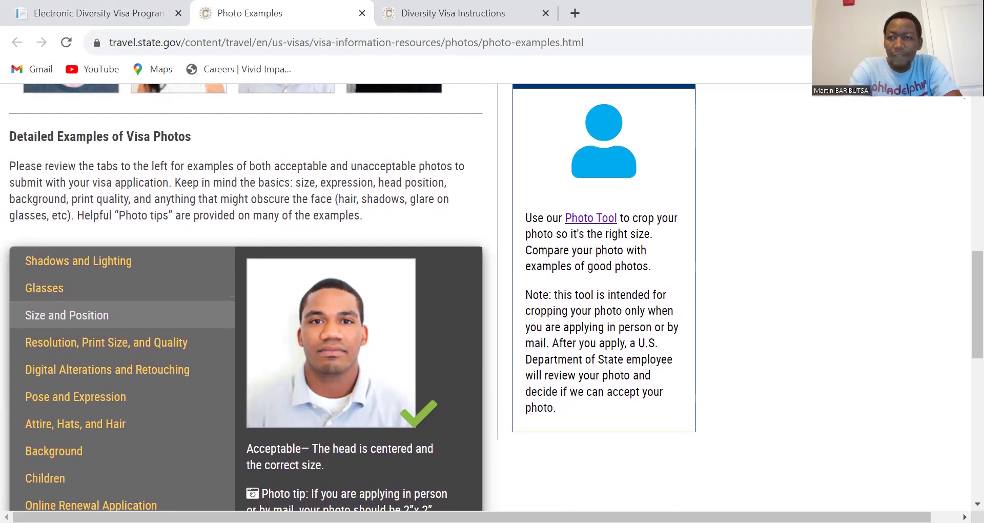
scroll(963, 99, up, 4)
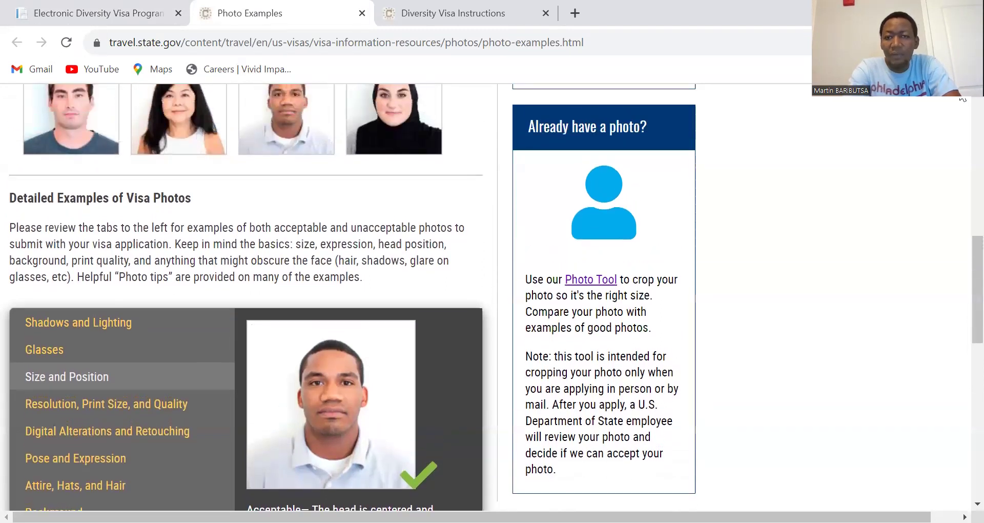
scroll(962, 98, up, 1)
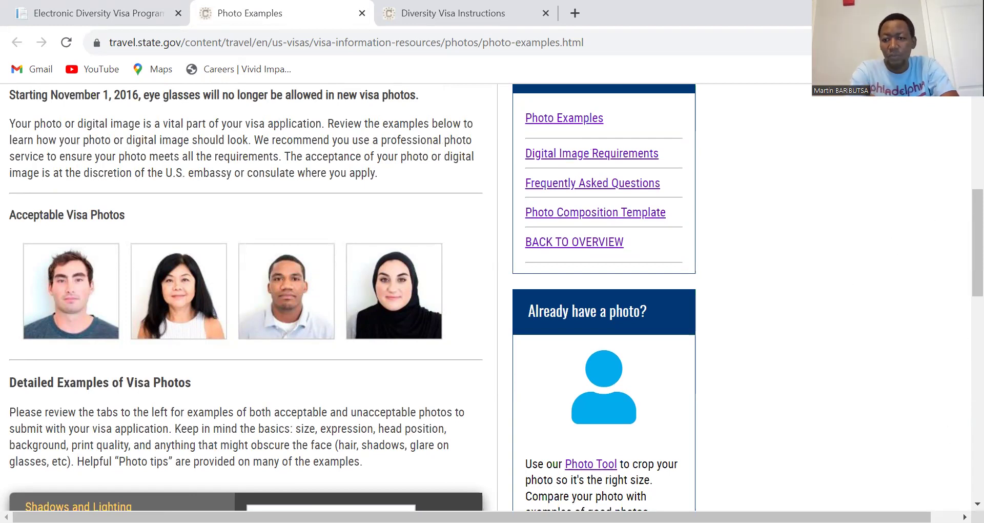
click(978, 503)
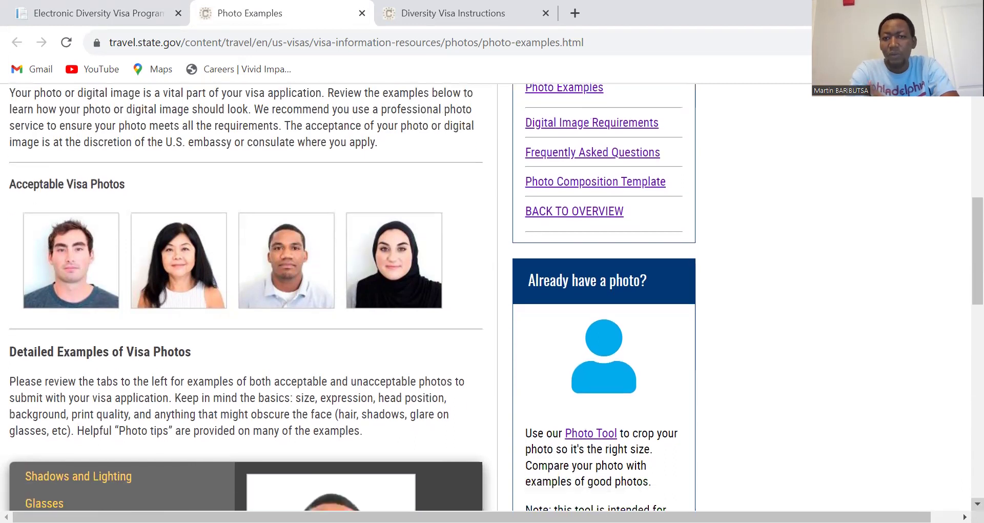
Step: Open the Photo Tool and browse the Desktop folder in its Choose Photo file dialog
click(583, 436)
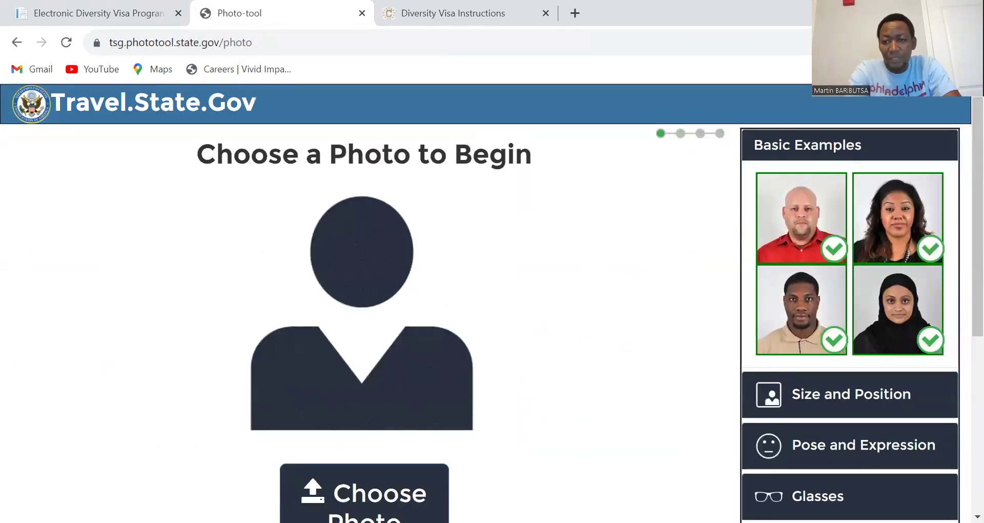
scroll(946, 403, down, 1)
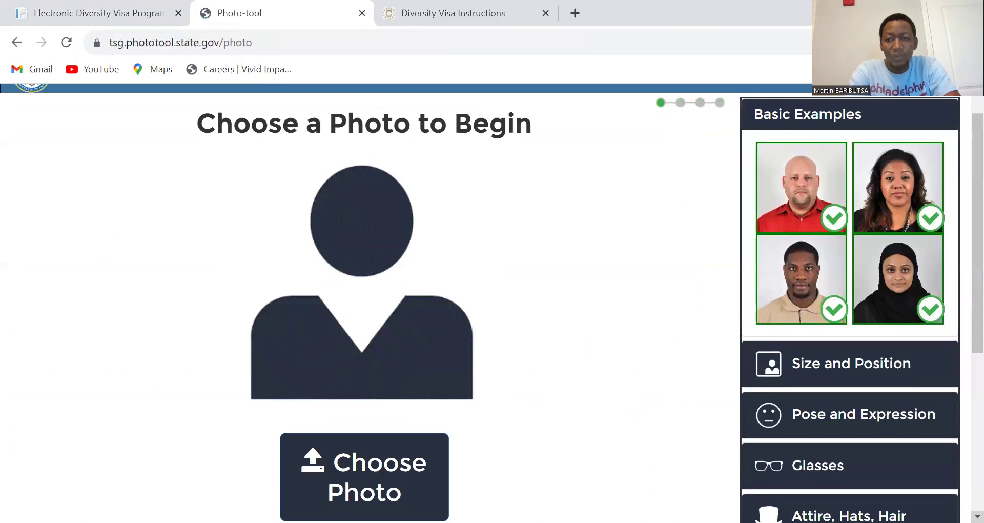
scroll(964, 101, up, 1)
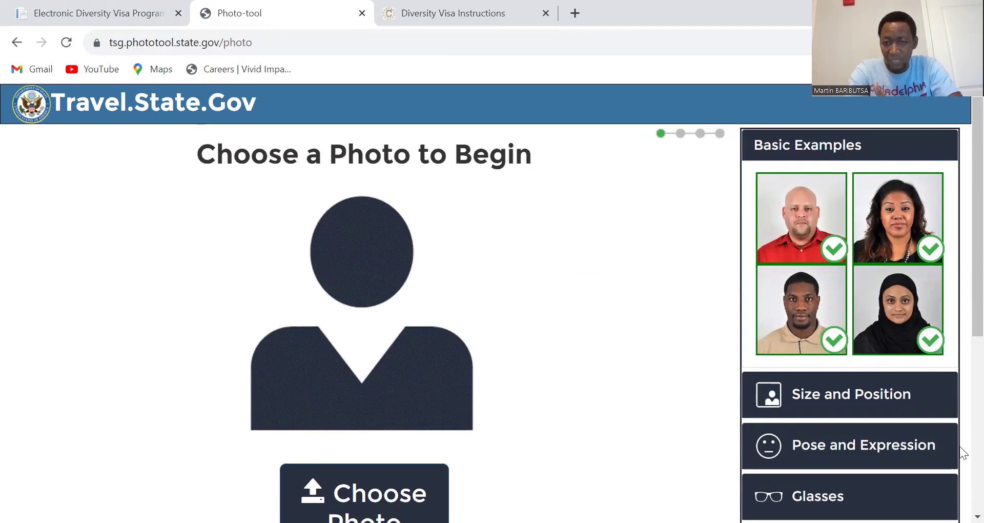
scroll(493, 303, down, 3)
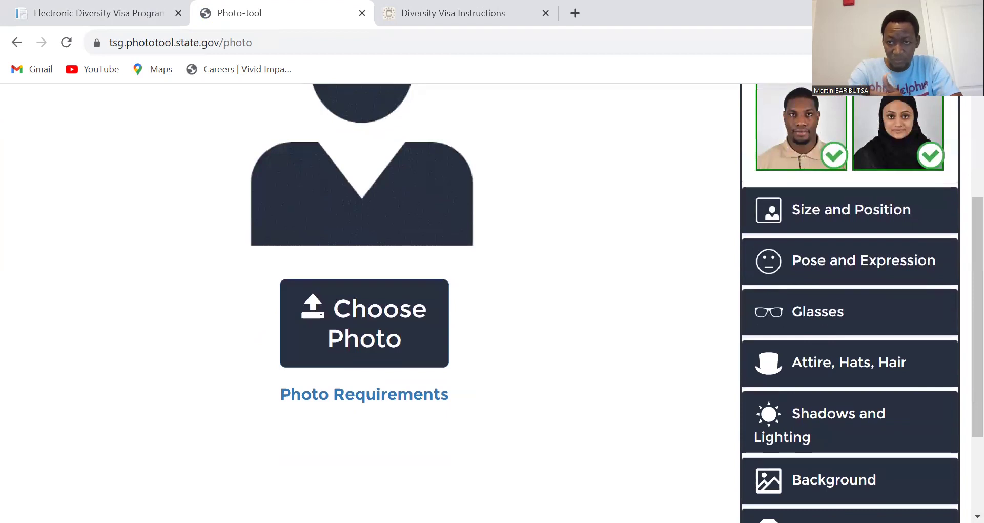
scroll(963, 101, up, 3)
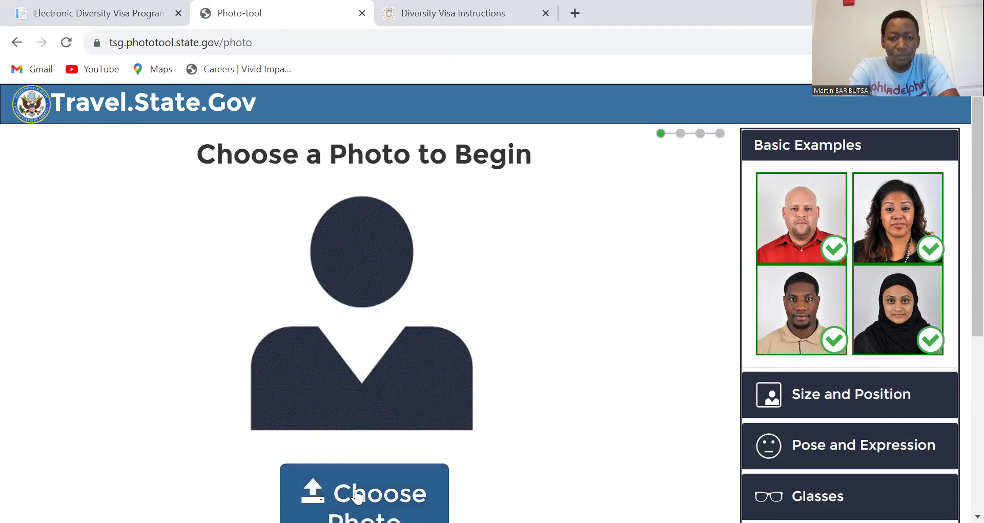
click(358, 493)
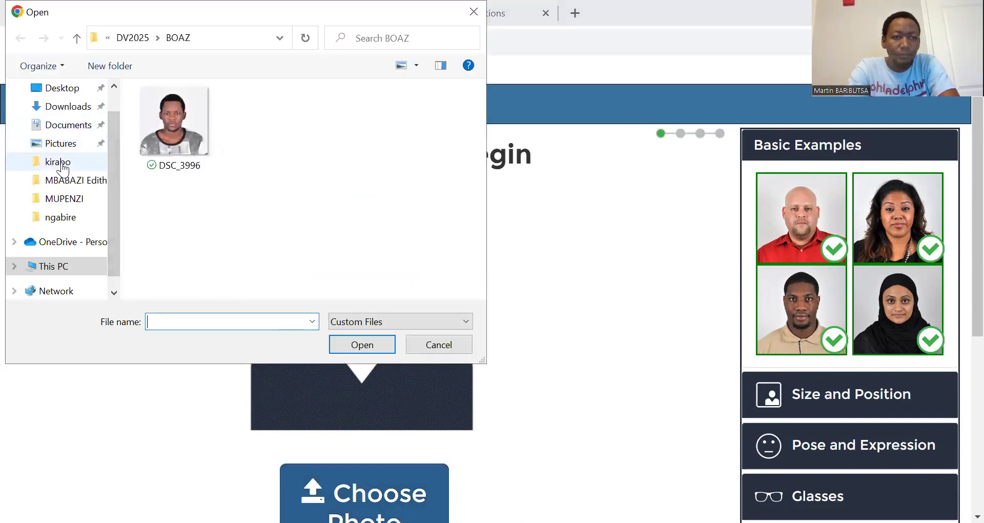
click(65, 92)
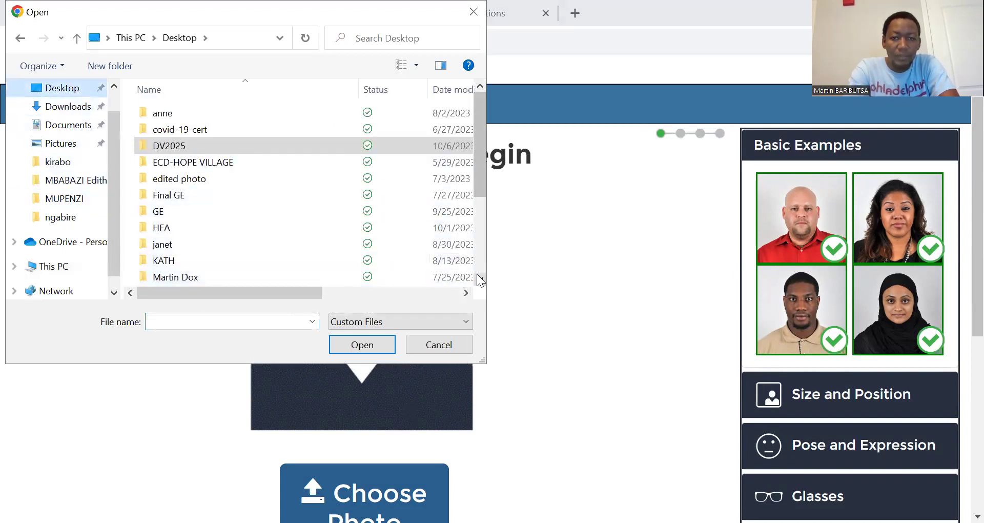
Step: Load the 'american sise pc' photo from the Desktop's DV2025 folder into the Photo Tool
scroll(481, 280, down, 1)
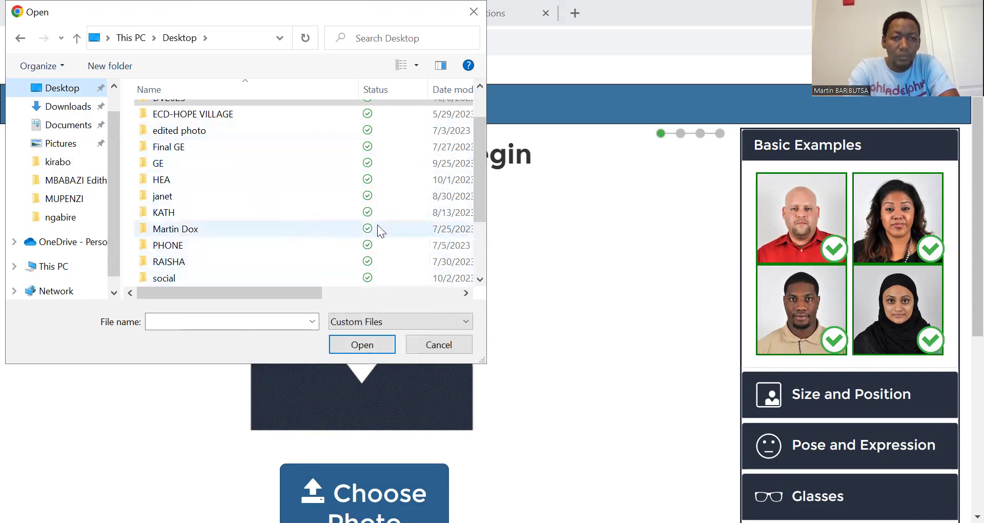
click(481, 280)
click(480, 279)
click(480, 279)
click(480, 280)
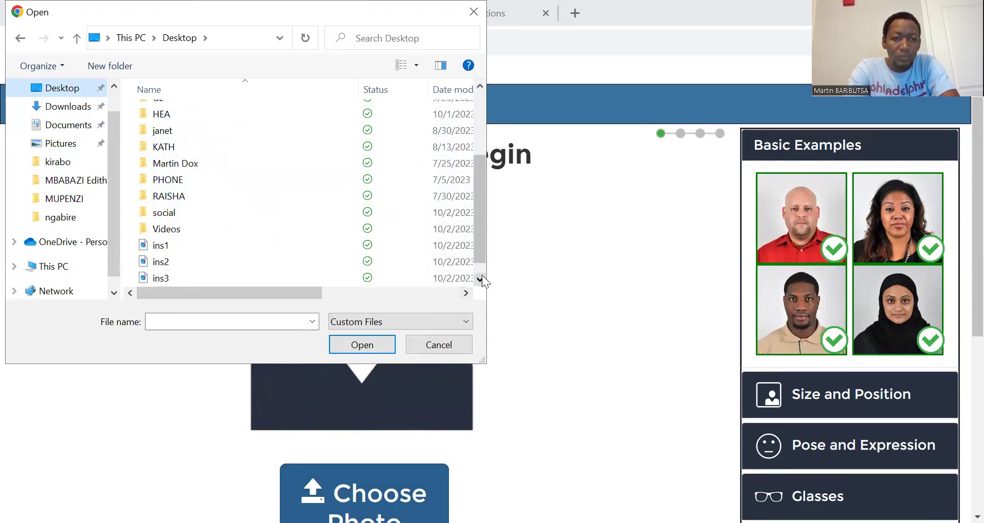
click(481, 91)
click(481, 90)
click(480, 90)
click(481, 90)
click(481, 91)
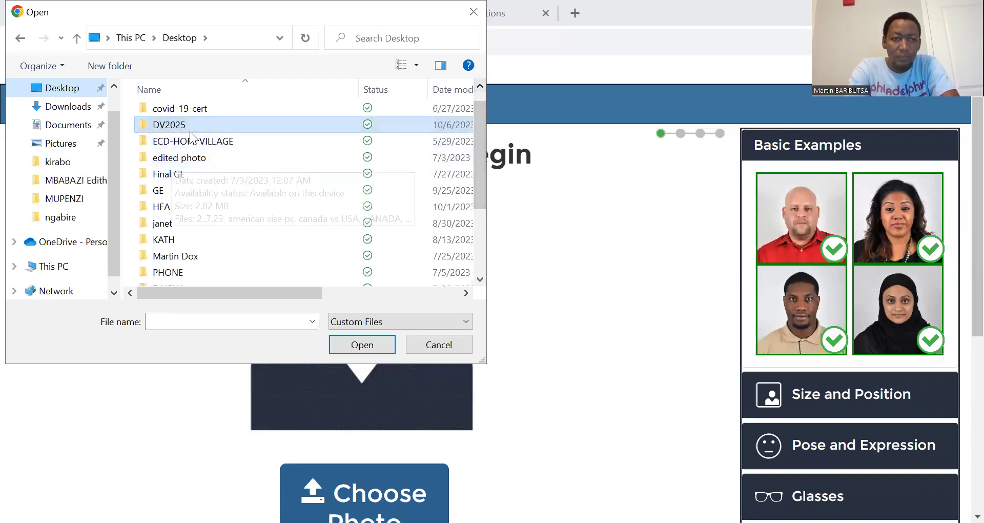
double_click(187, 126)
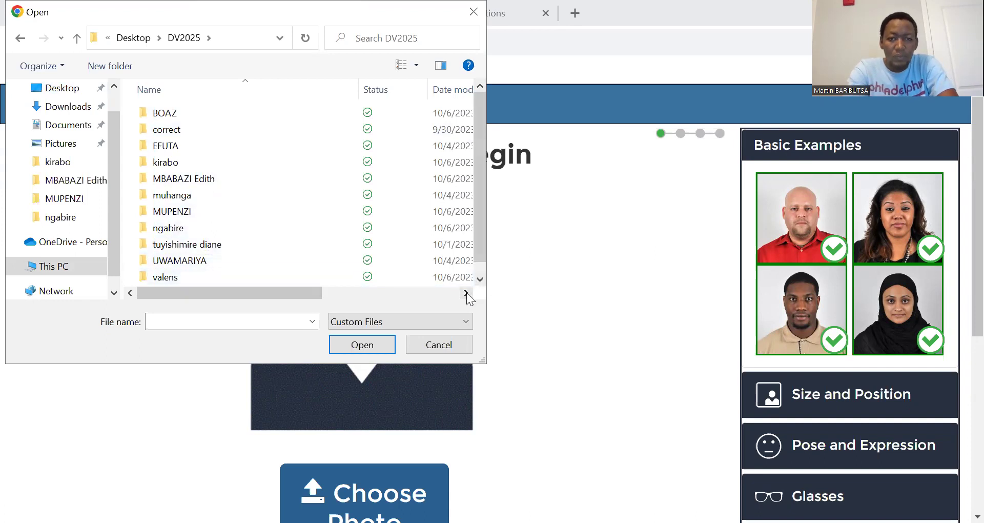
click(480, 280)
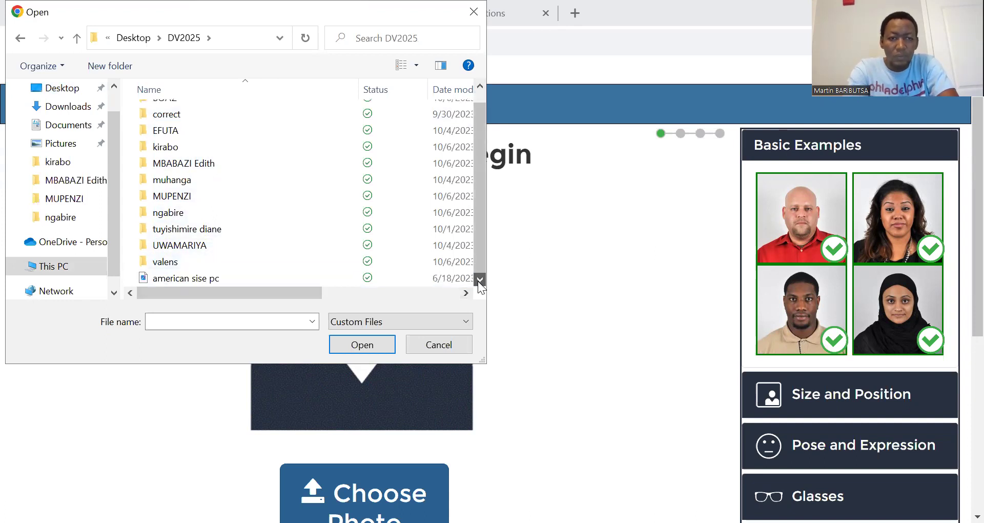
click(176, 280)
click(389, 350)
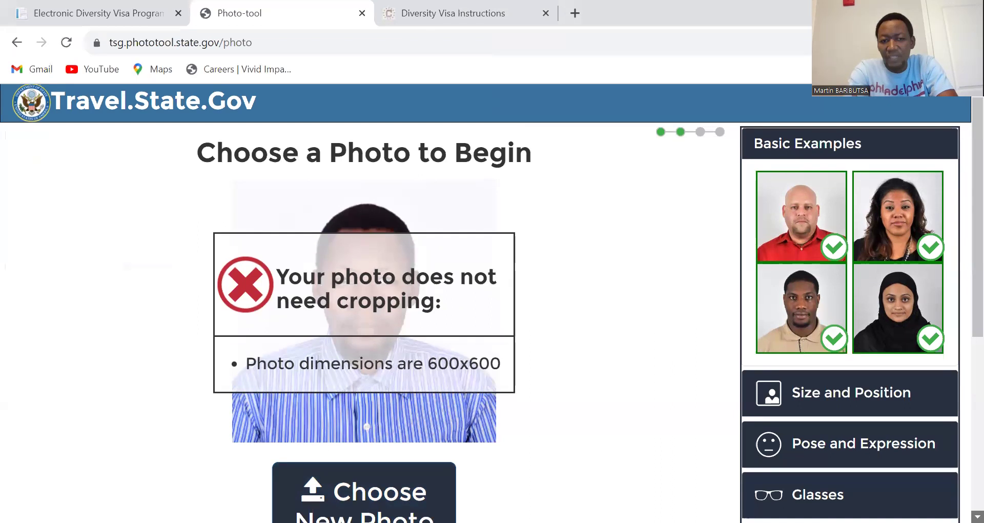
scroll(493, 303, down, 2)
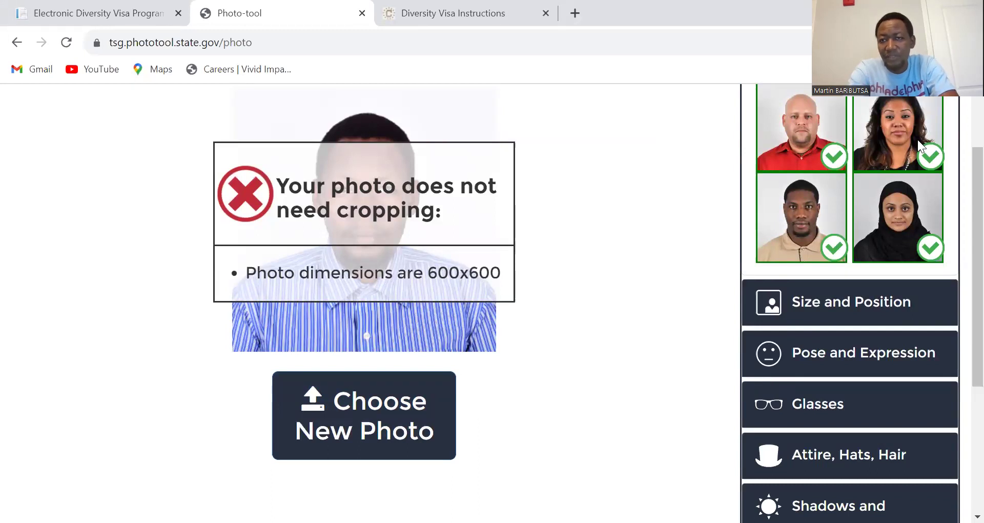
scroll(964, 101, up, 2)
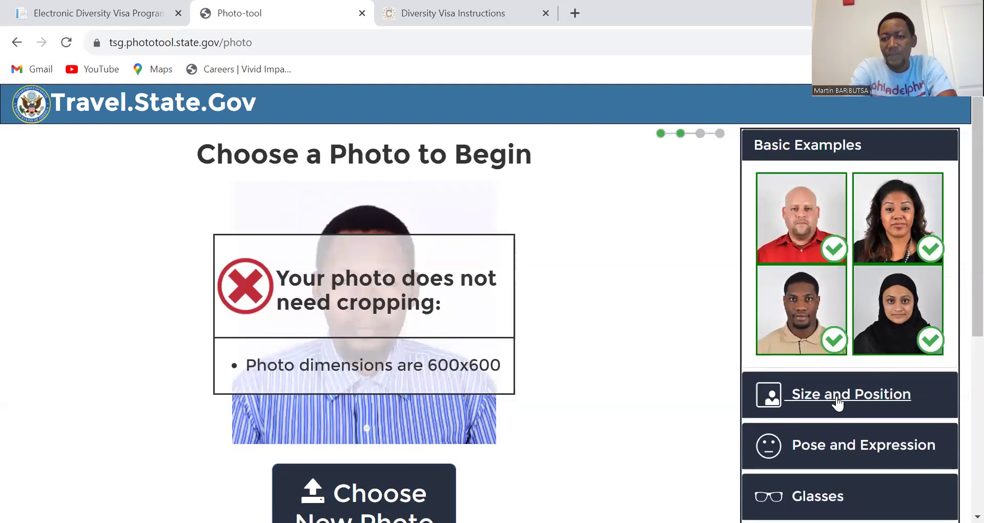
Step: Expand the Size and Position guide, then the Pose and Expression example photos
click(838, 401)
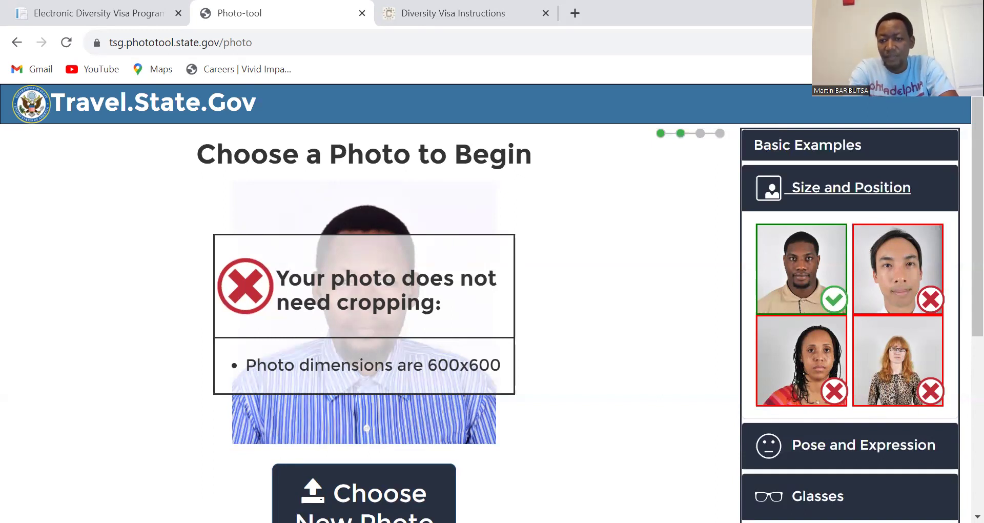
scroll(894, 447, down, 1)
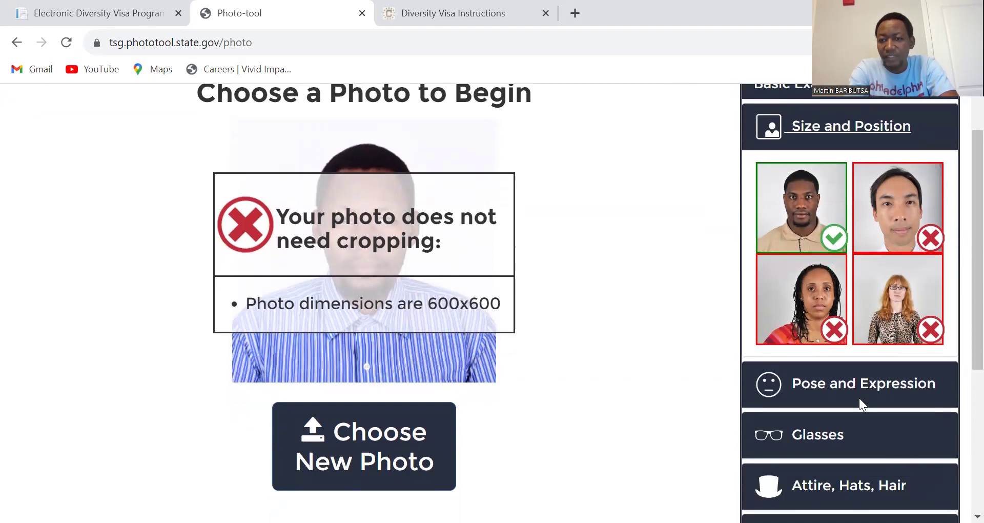
click(856, 392)
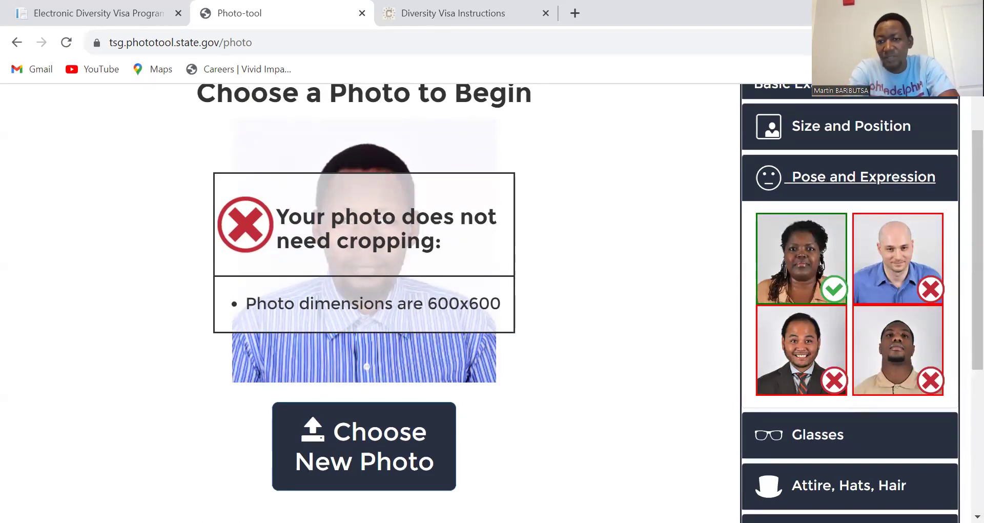
scroll(830, 407, down, 1)
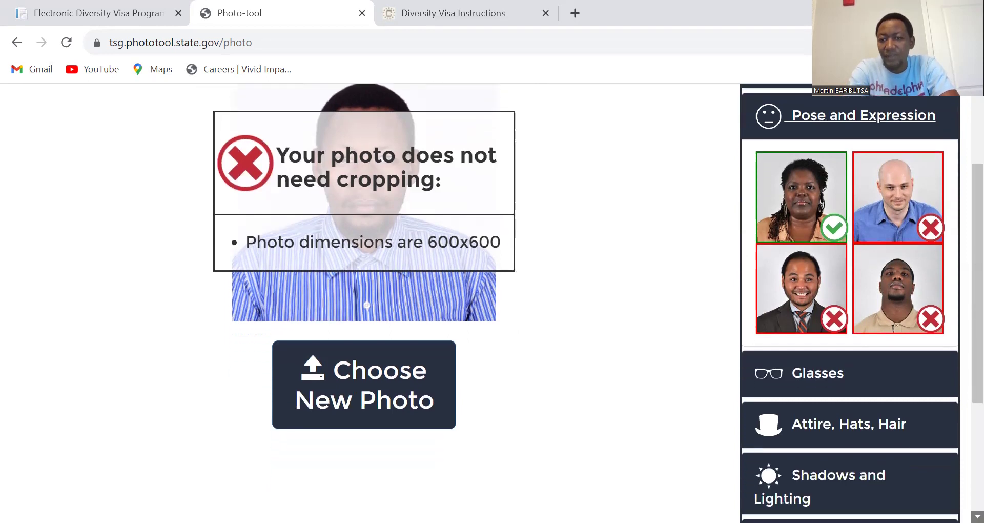
Step: Expand the Glasses guide, then the Attire, Hats, Hair guide with its headscarf example
click(822, 386)
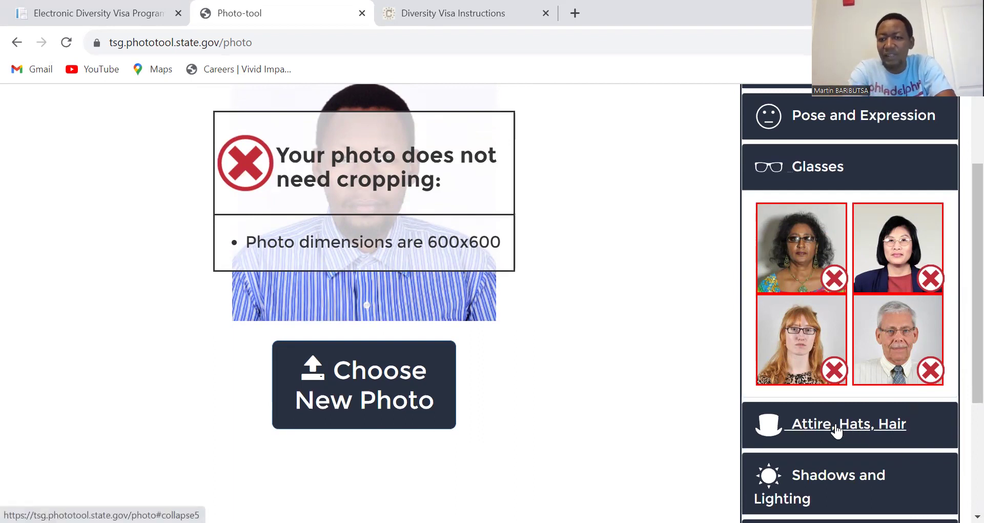
click(837, 430)
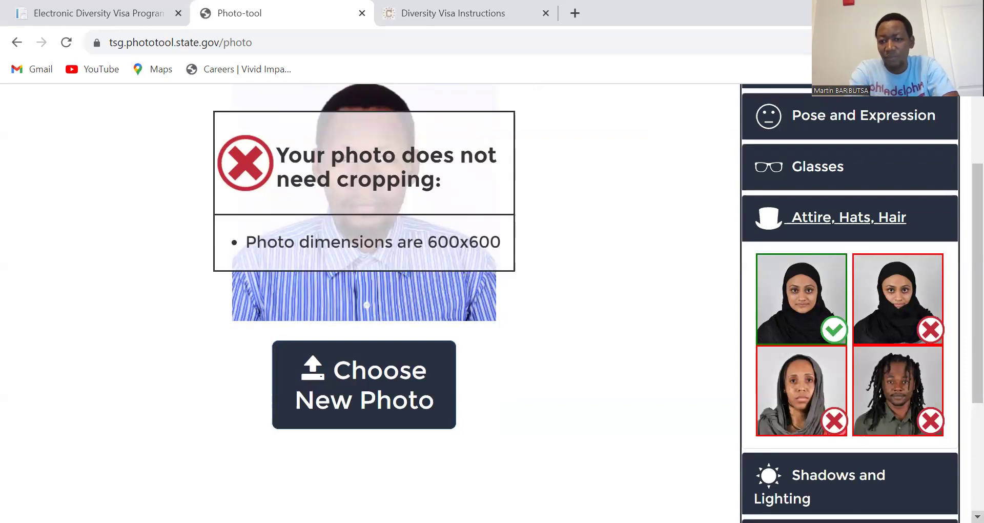
scroll(949, 497, down, 2)
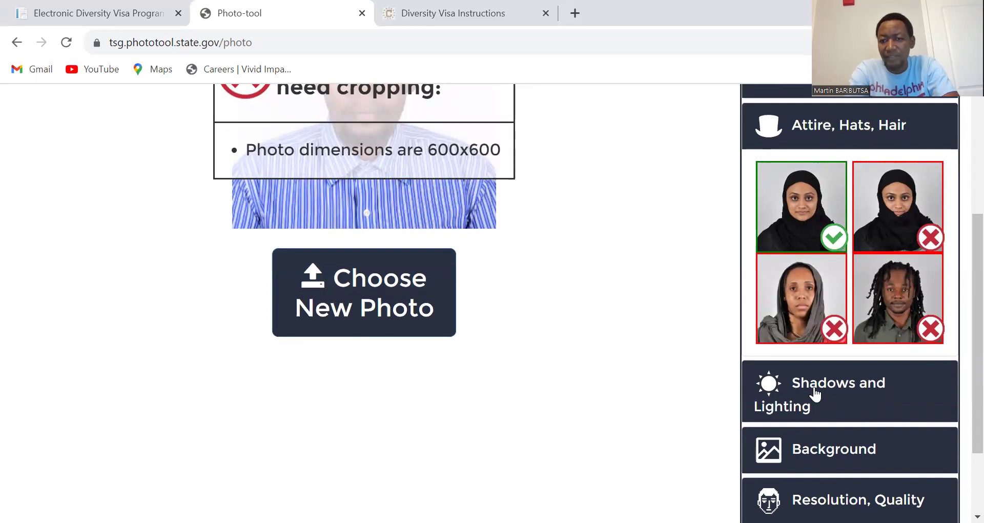
Step: Expand the Shadows and Lighting guide and scroll through its one accepted and three rejected photos
click(814, 398)
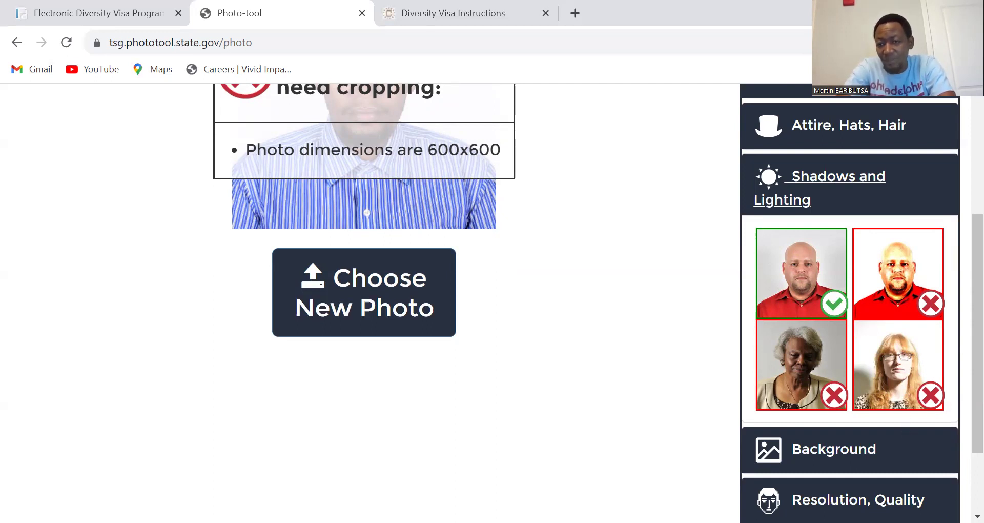
scroll(846, 422, down, 1)
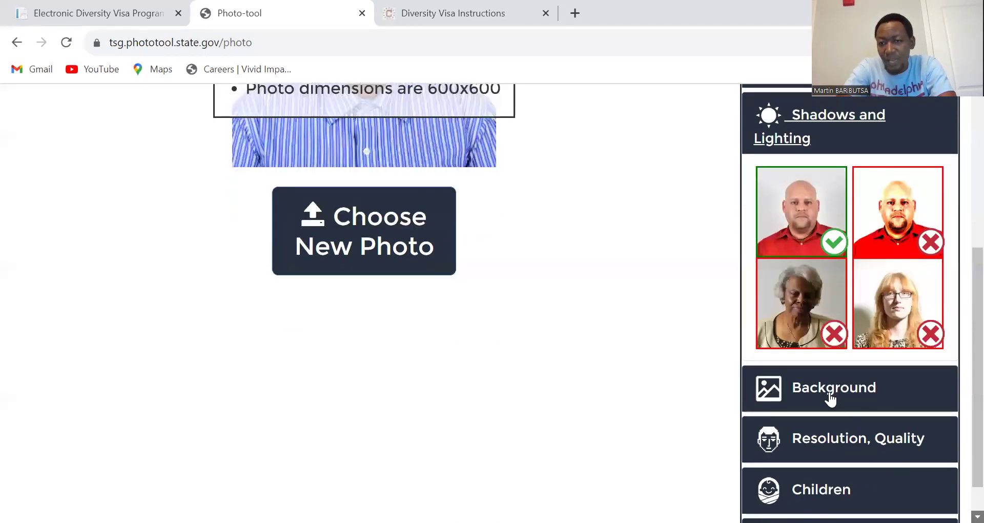
Step: Expand the Background guide on accepted and rejected photo backgrounds
click(832, 398)
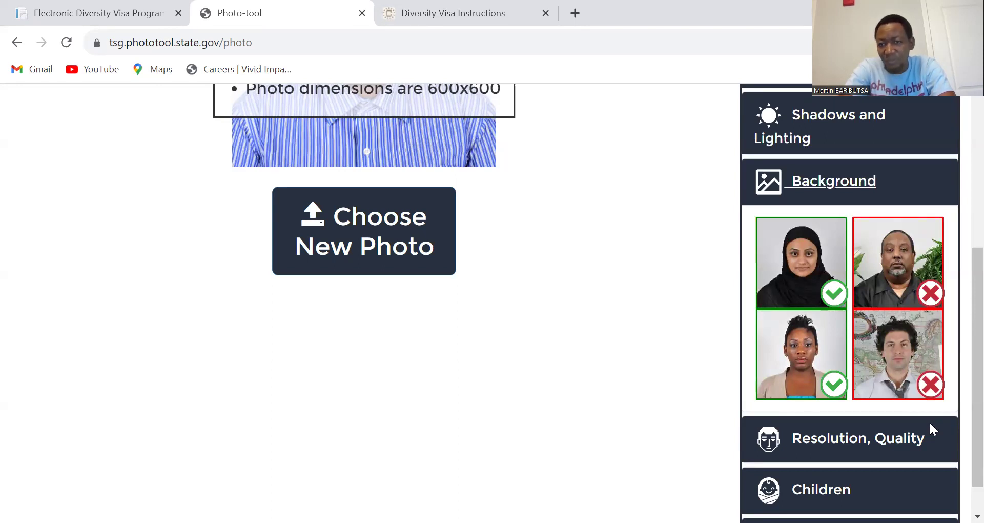
Step: Expand the Face Obstruction example photos after browsing the Resolution/Quality and Children examples
click(851, 445)
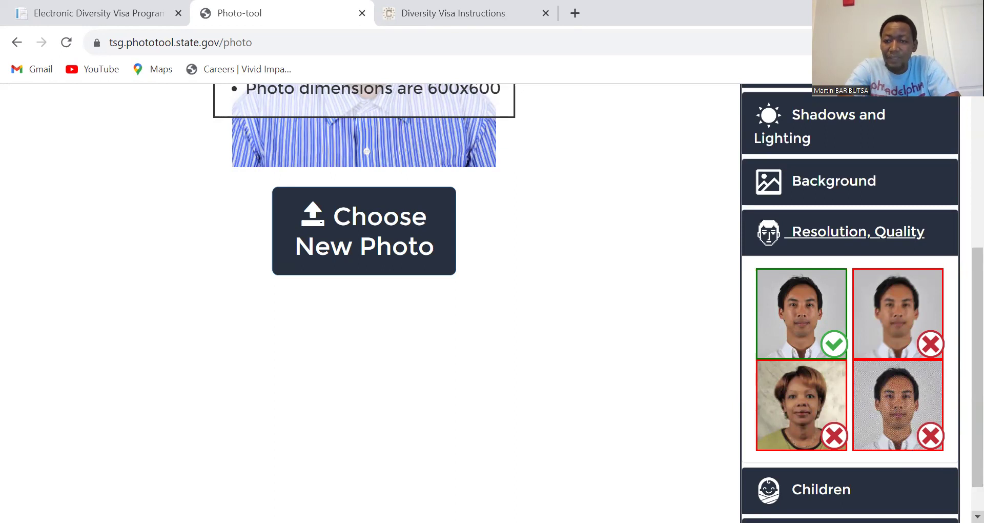
scroll(820, 410, down, 1)
click(836, 451)
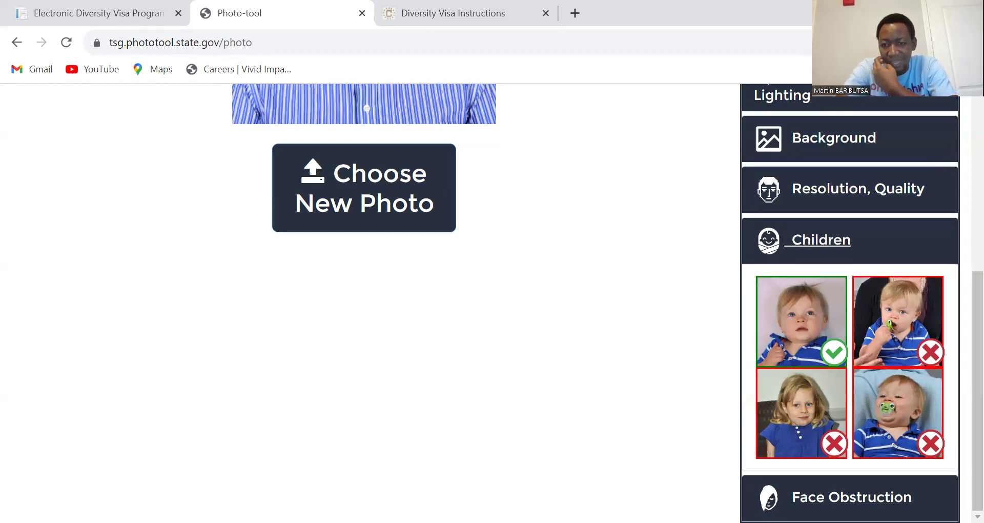
click(851, 497)
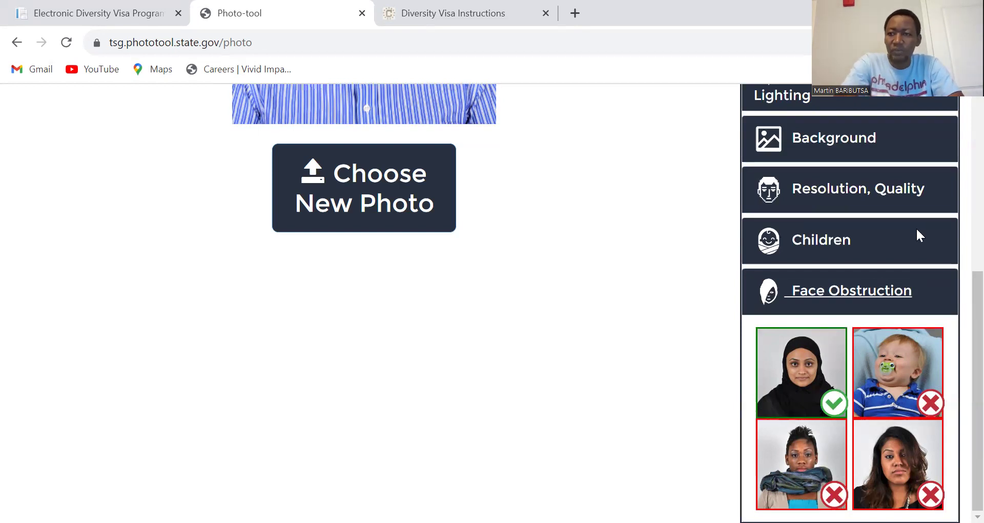
scroll(964, 108, up, 6)
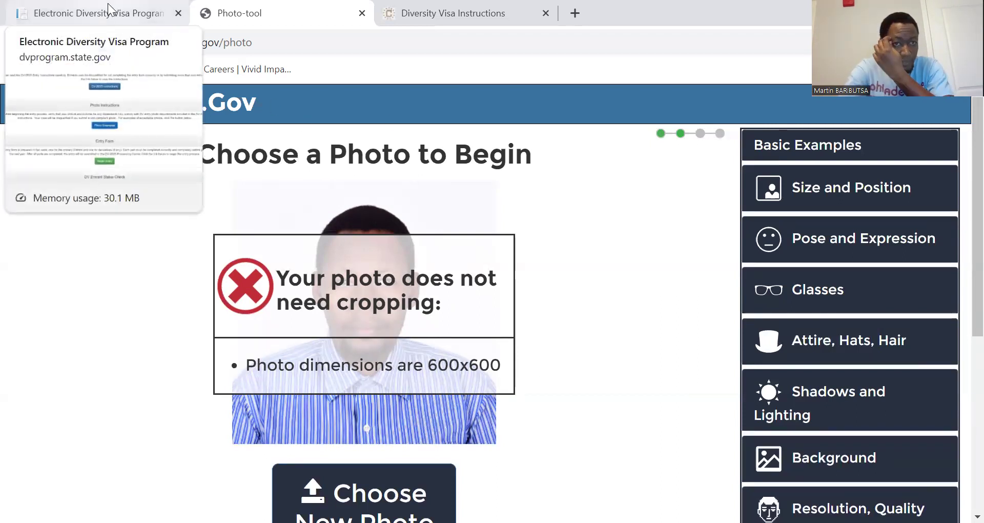
Step: Return to the Electronic Diversity Visa Program page and begin a new DV-2025 entry
click(108, 7)
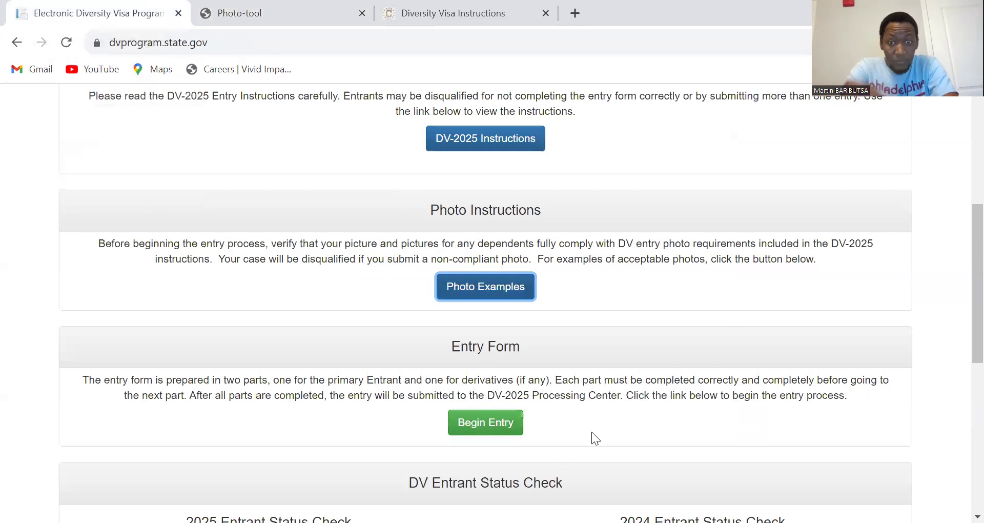
scroll(960, 109, up, 5)
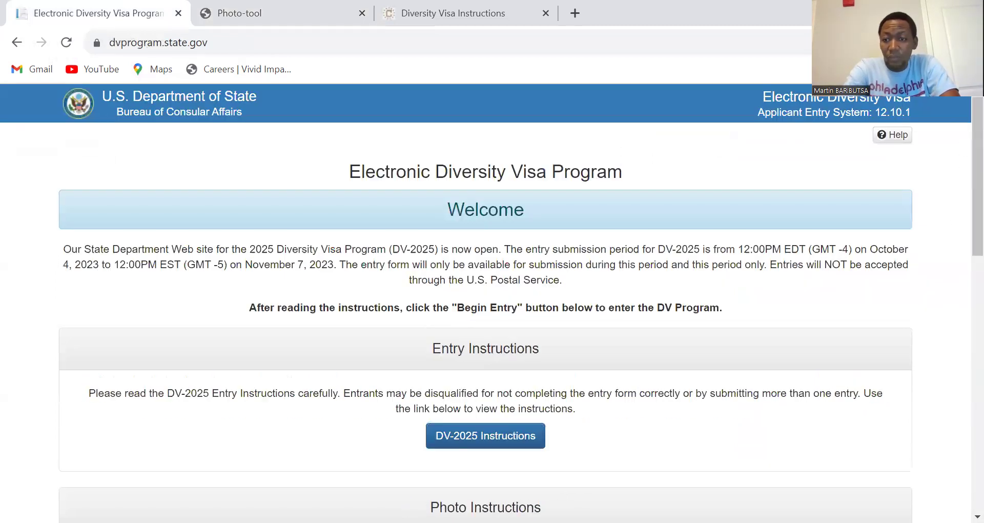
scroll(978, 517, down, 2)
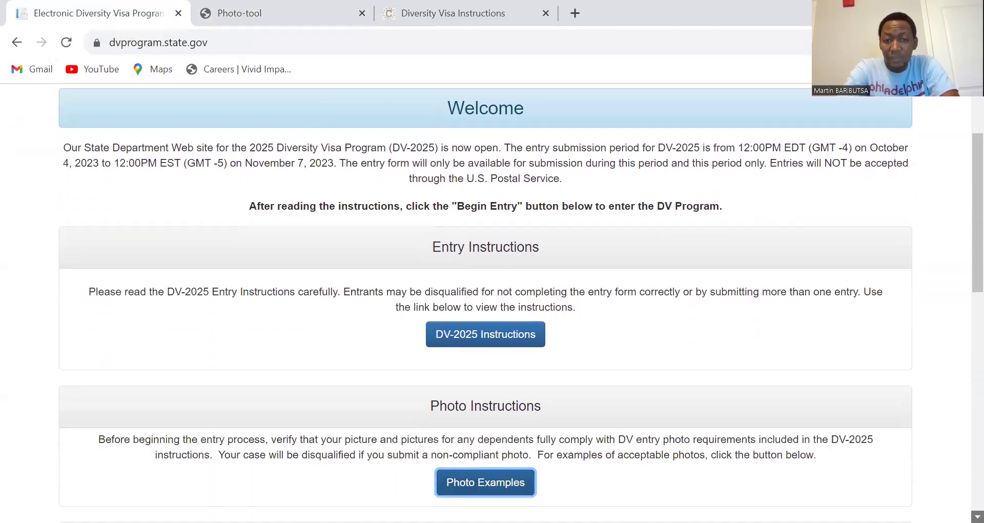
scroll(977, 517, down, 4)
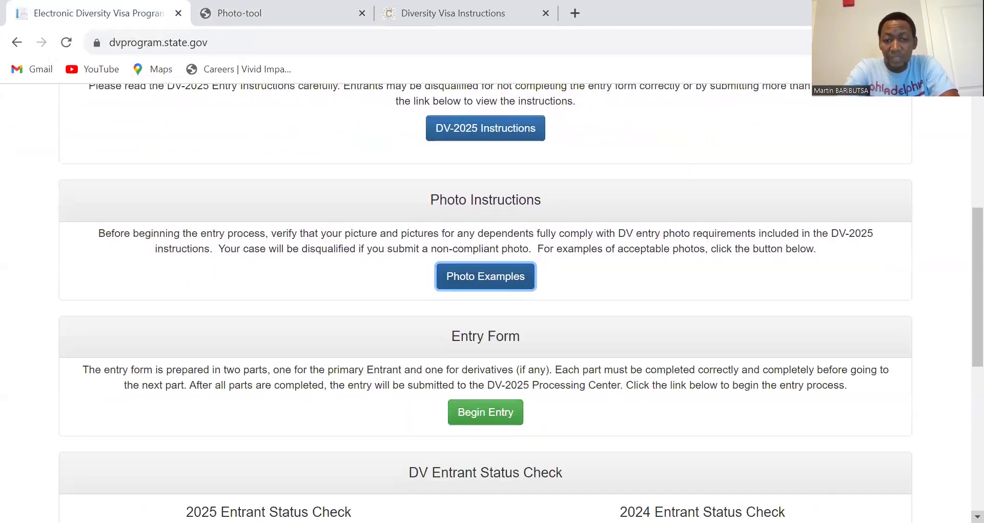
scroll(485, 304, down, 2)
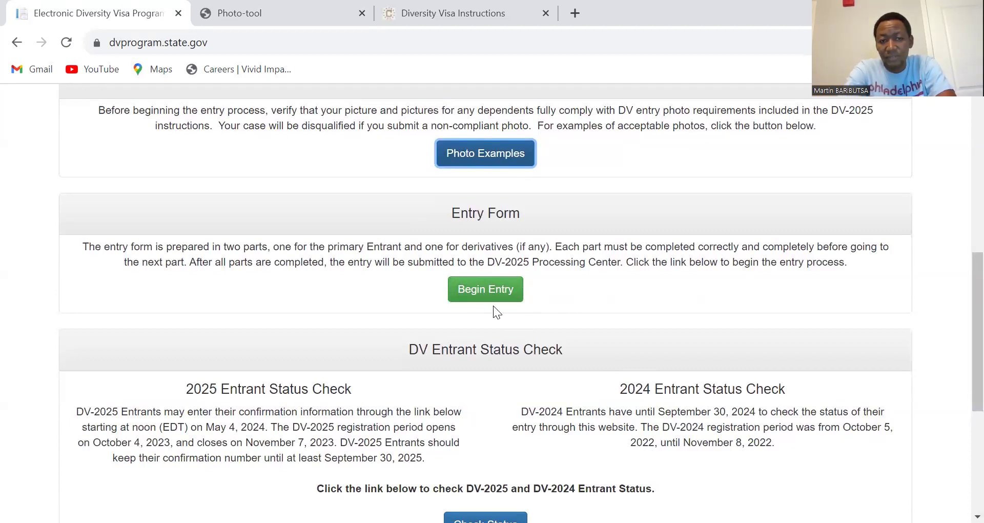
click(484, 293)
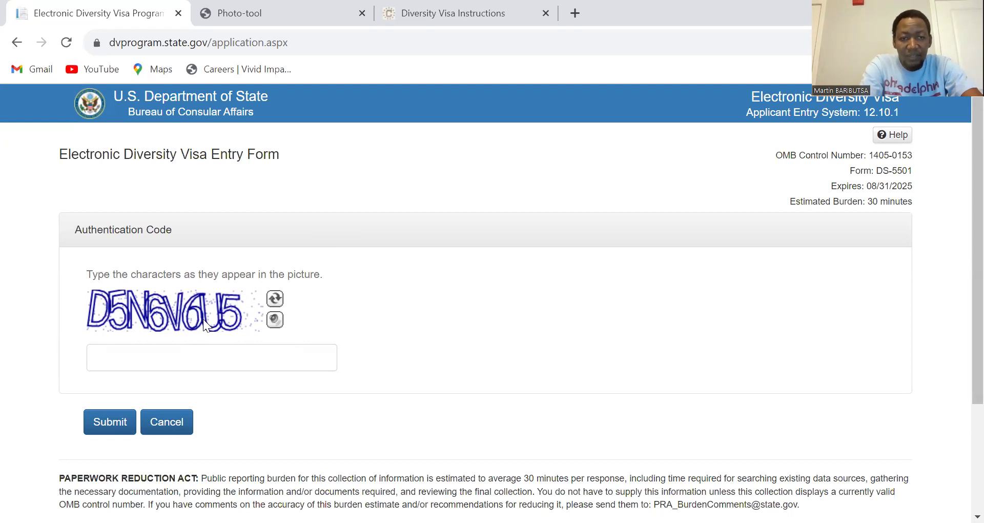
Step: Enter the characters from the authentication picture and submit them to reach Part One
click(185, 358)
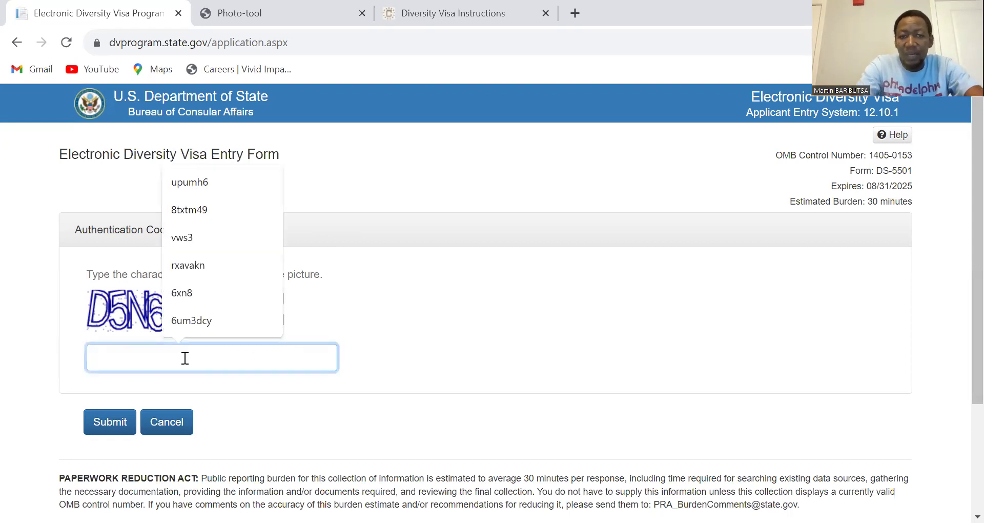
text(D)
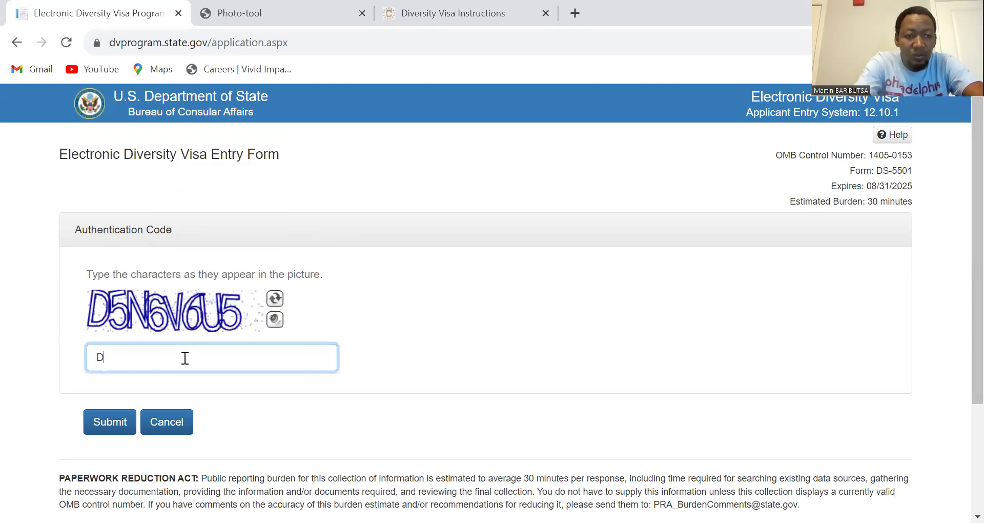
text(5)
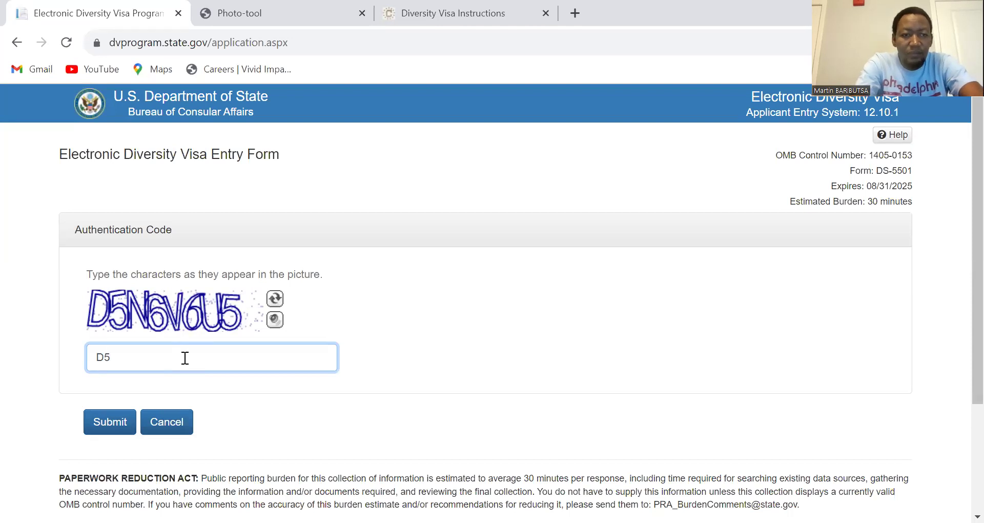
text(N)
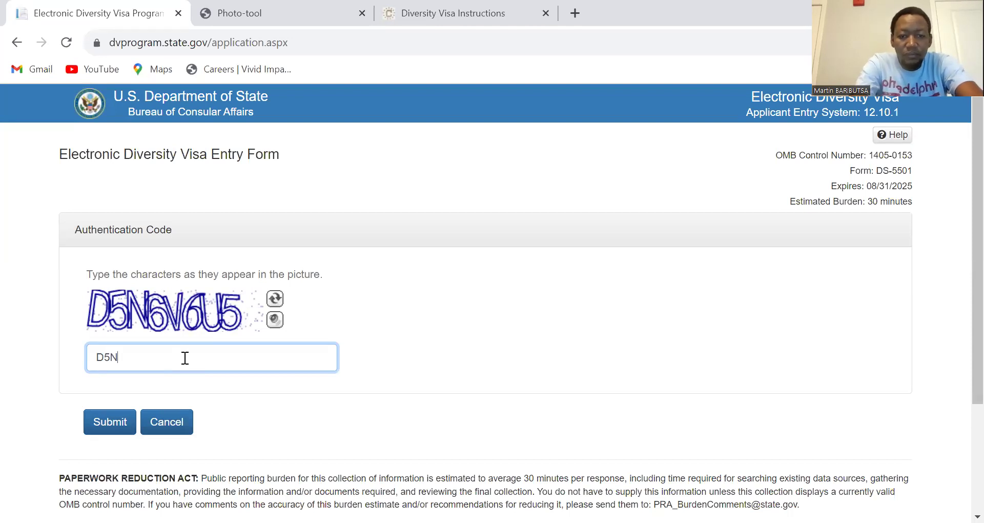
text(6V)
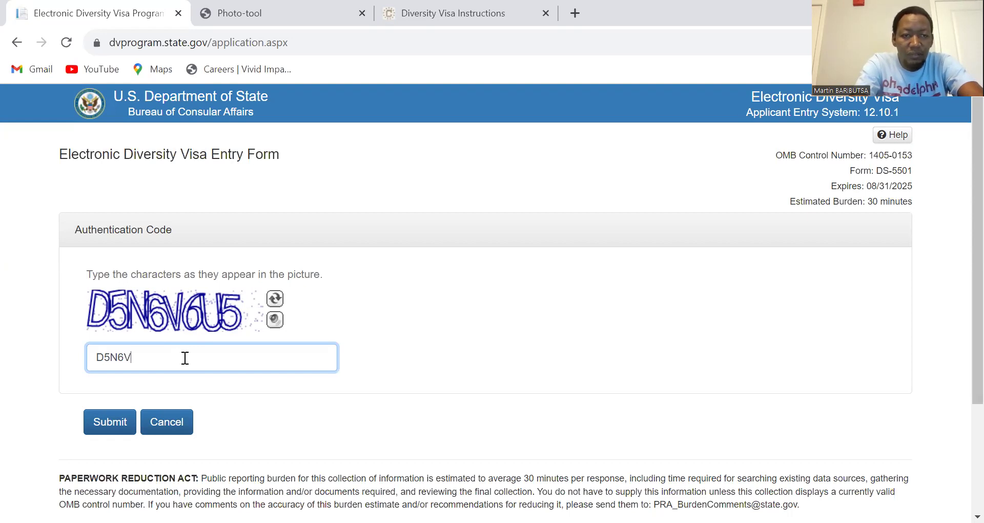
text(6U)
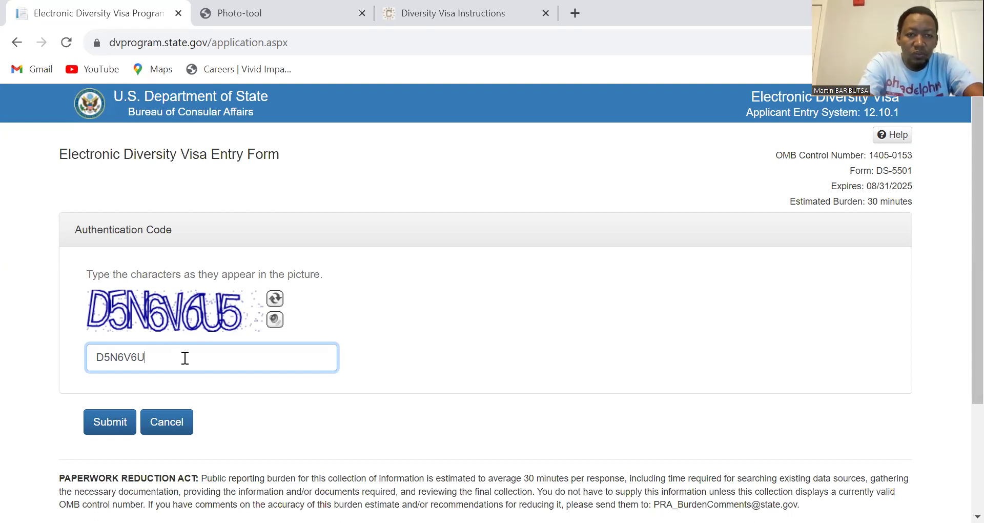
text(5)
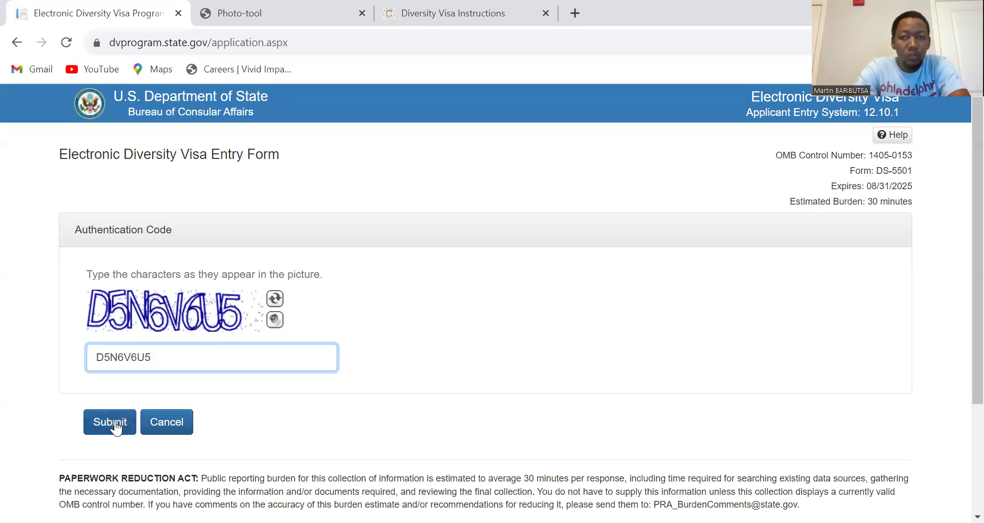
click(115, 422)
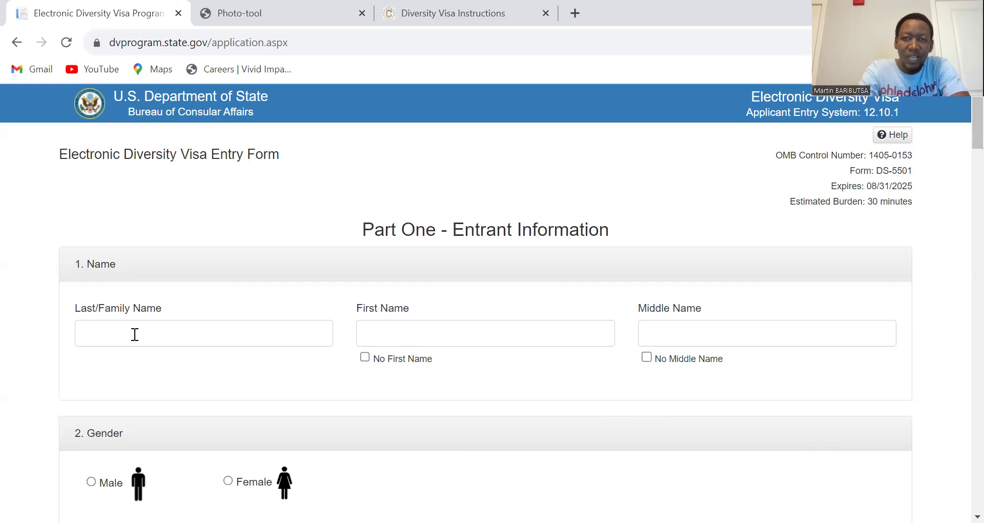
Step: Enter the entrant's family name, dismissing the browser's autofill suggestions along the way
click(122, 334)
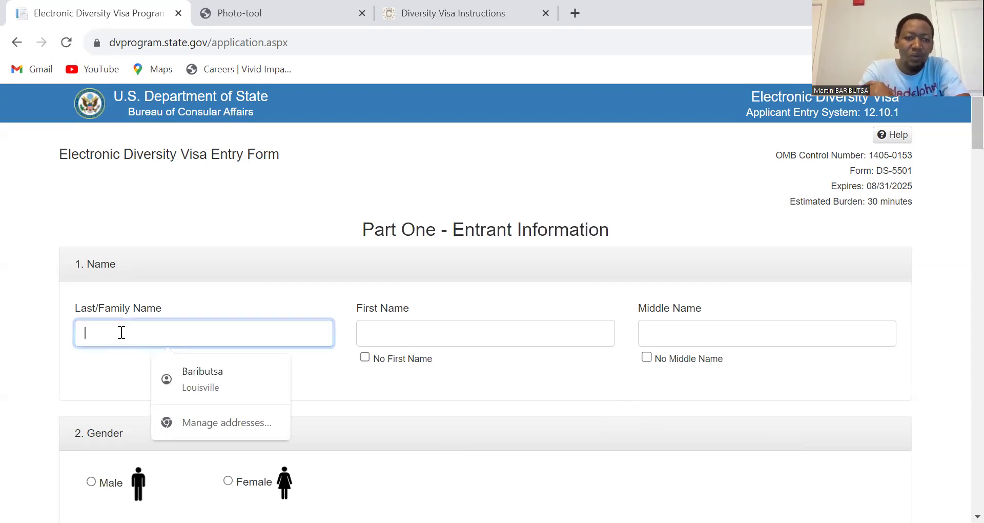
click(83, 387)
click(156, 329)
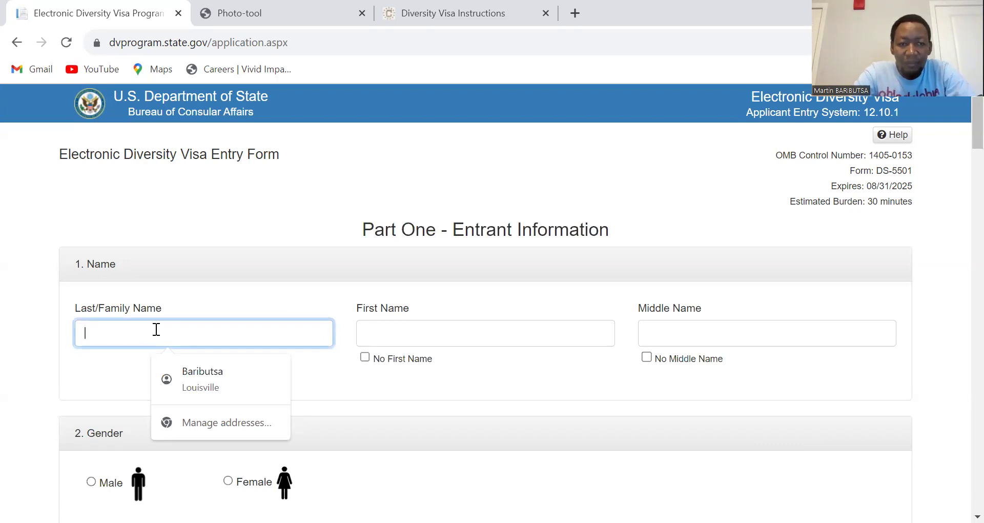
click(85, 384)
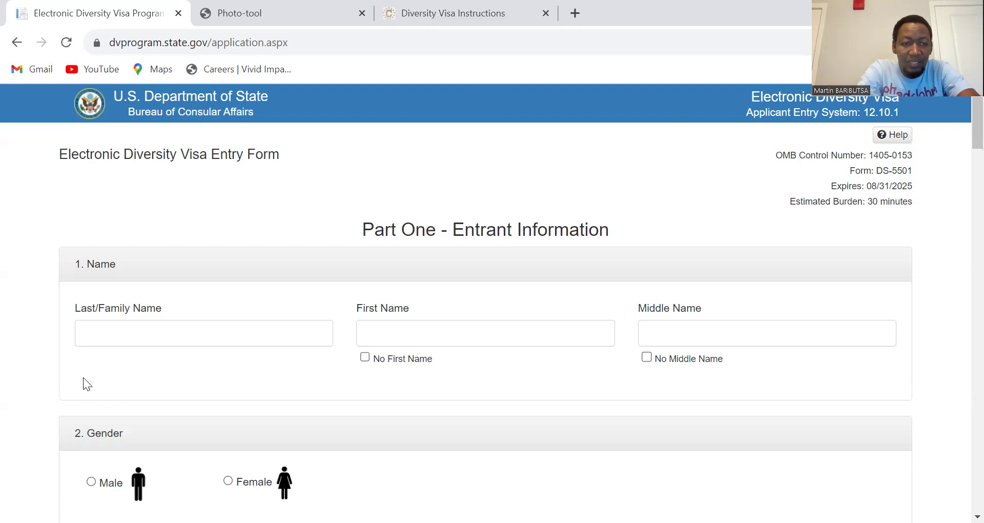
click(105, 327)
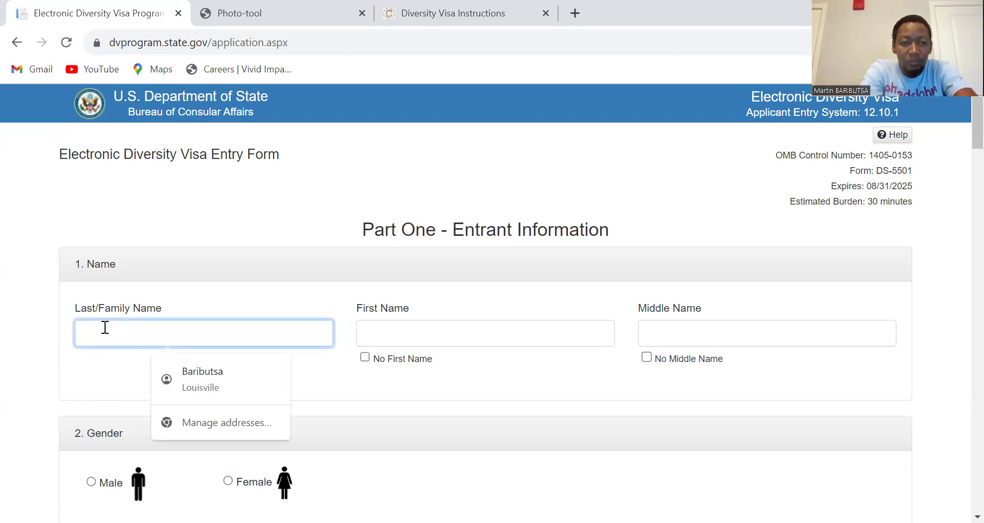
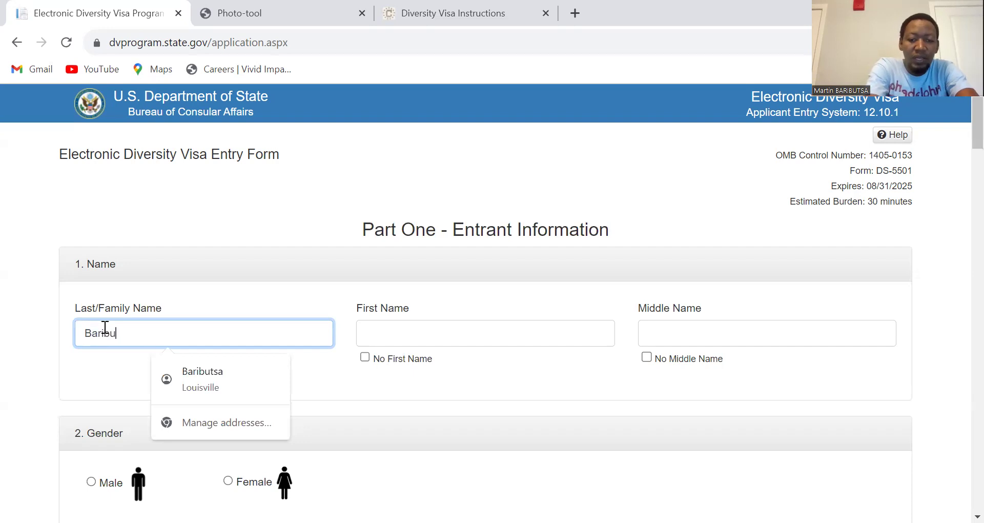
Step: Enter the entrant's first name in the First Name field
click(395, 333)
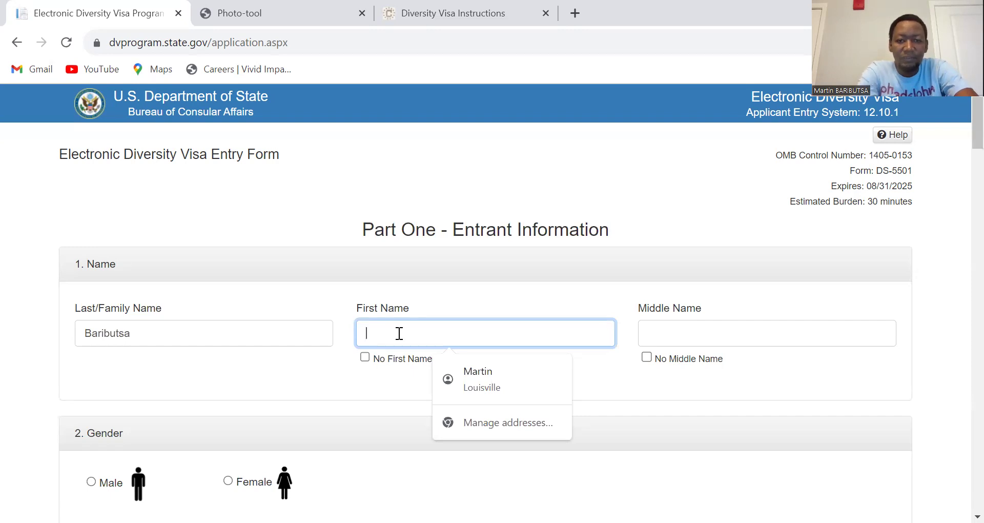
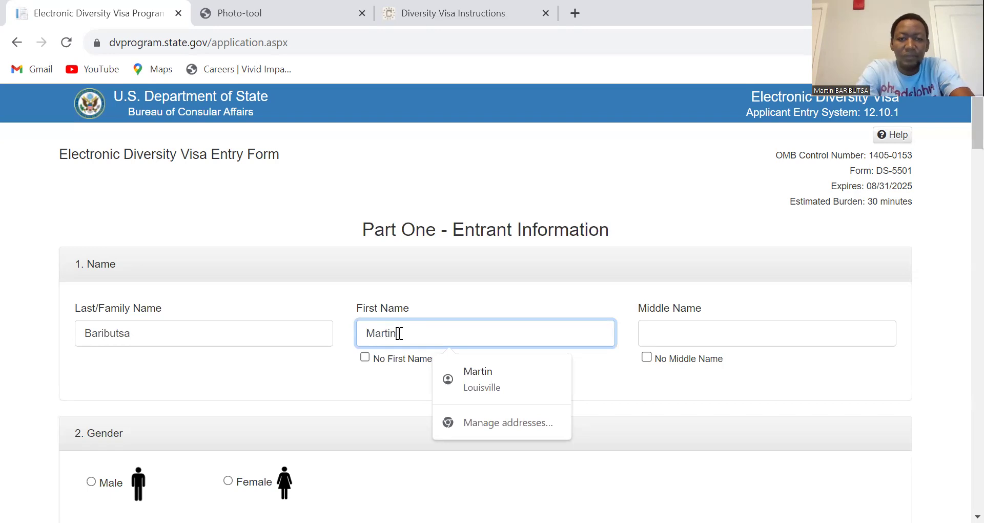
click(369, 413)
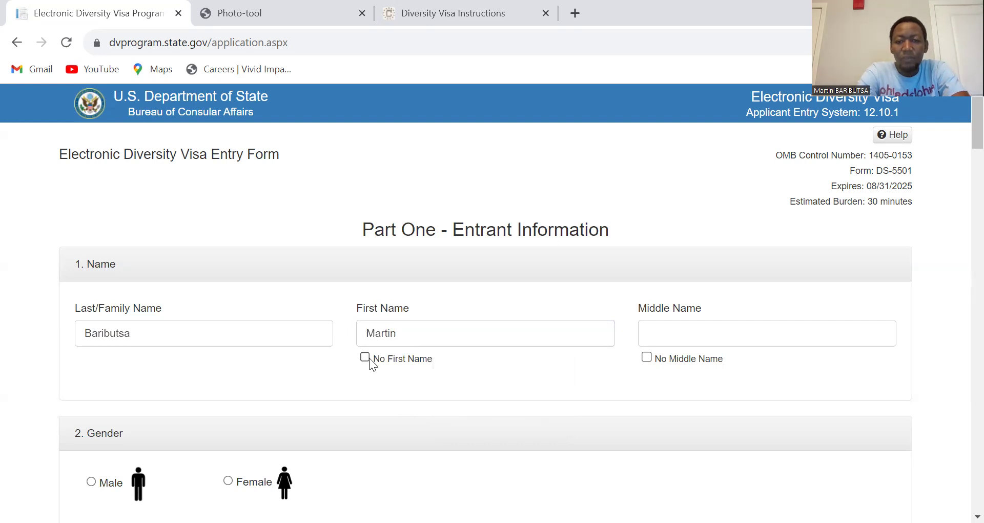
Step: Tick and untick No First Name and No Middle Name, then scroll to Birth Date
click(367, 359)
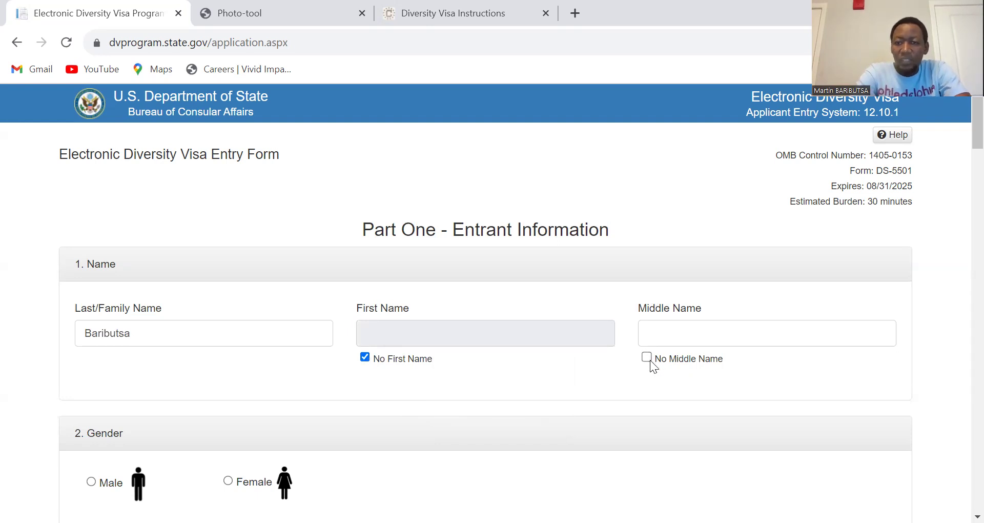
click(648, 357)
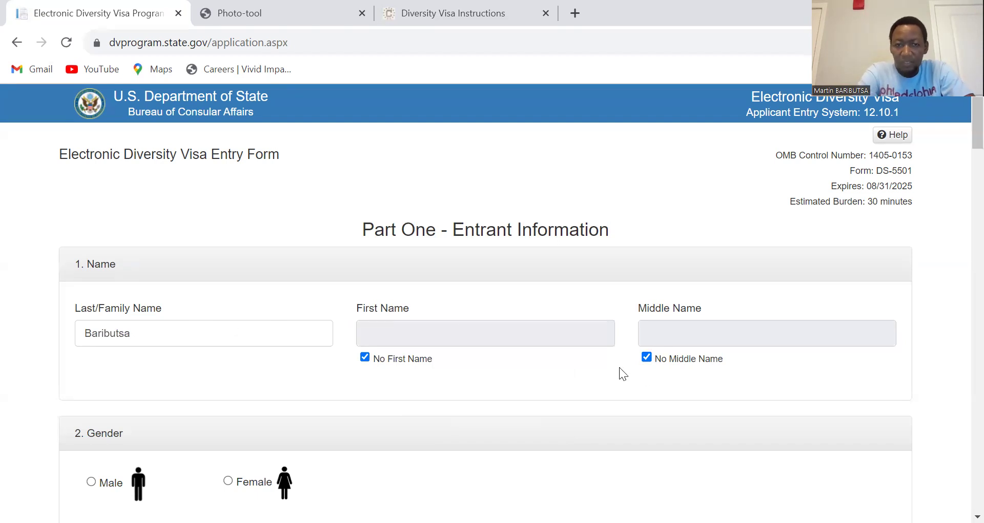
click(365, 358)
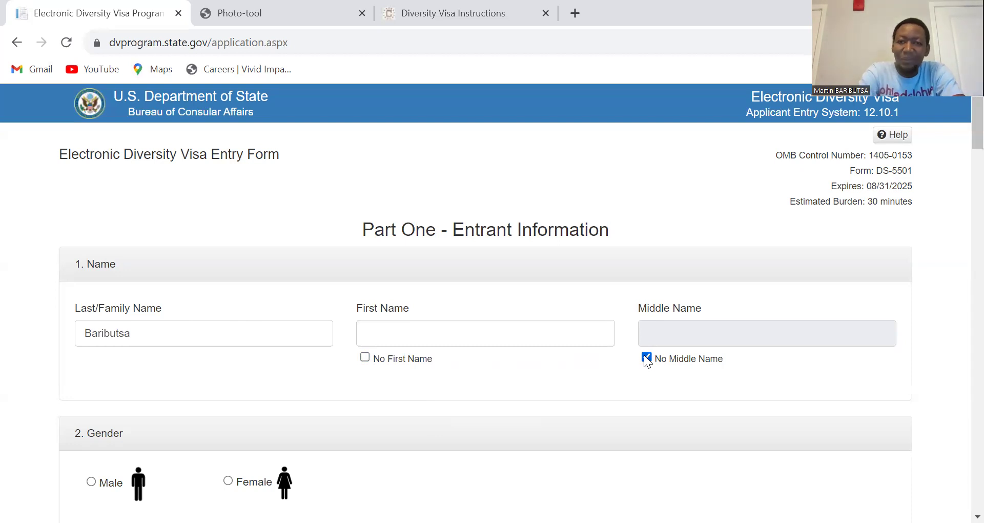
click(646, 357)
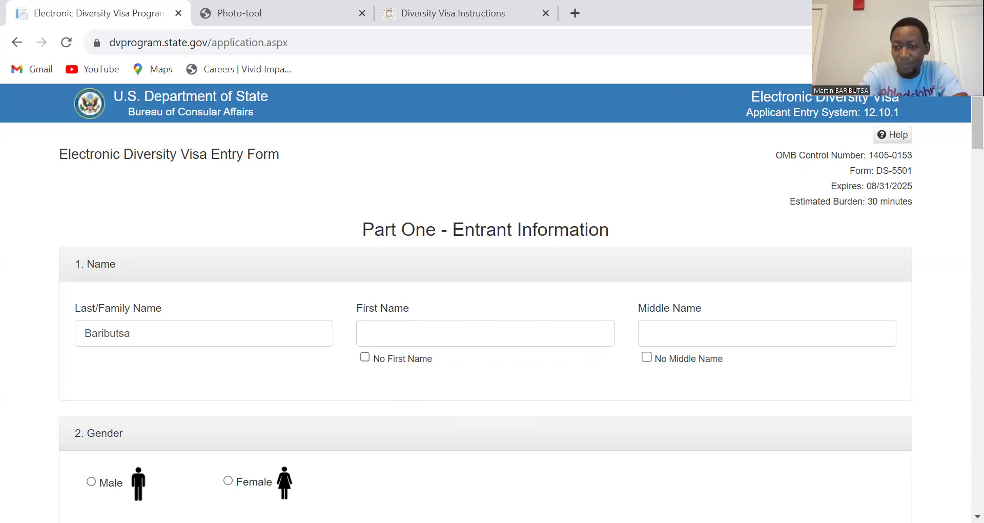
scroll(977, 515, down, 1)
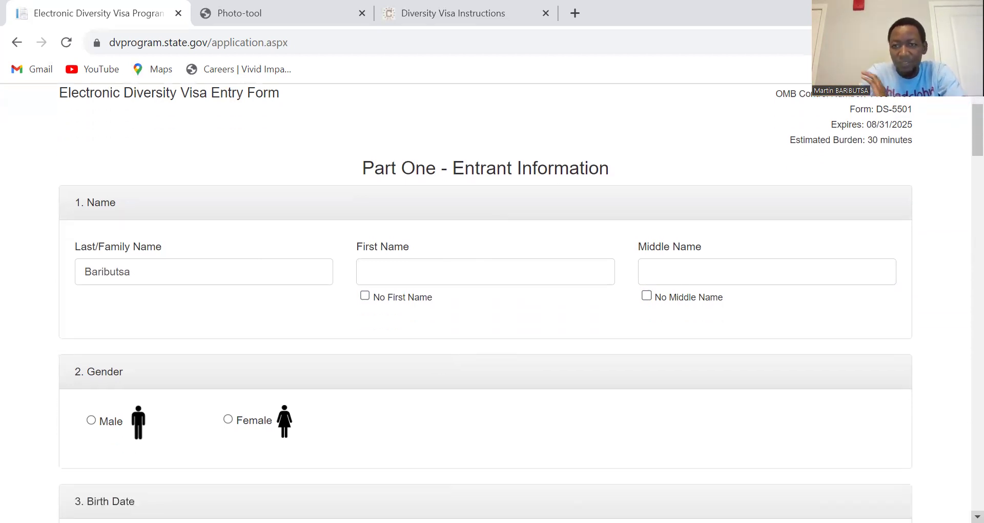
scroll(977, 516, down, 2)
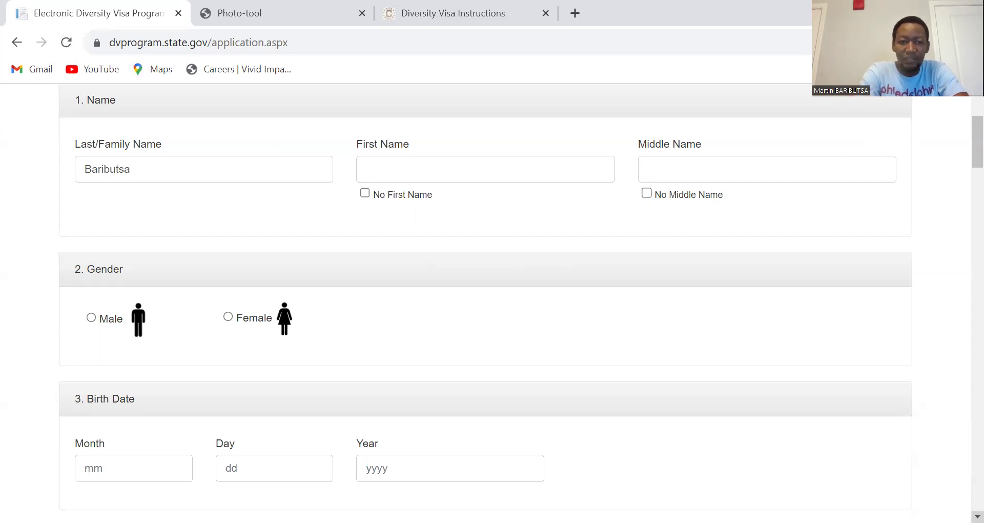
scroll(977, 518, down, 3)
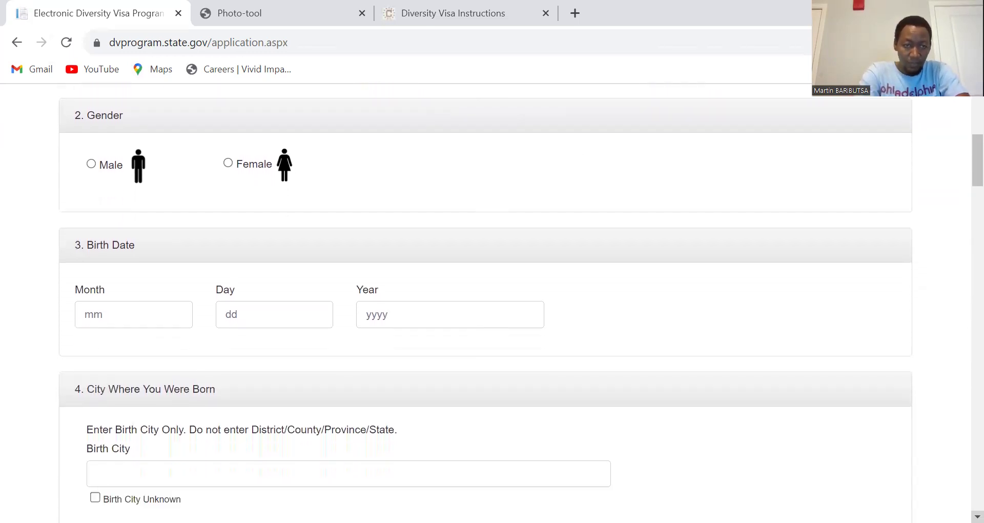
scroll(977, 517, down, 1)
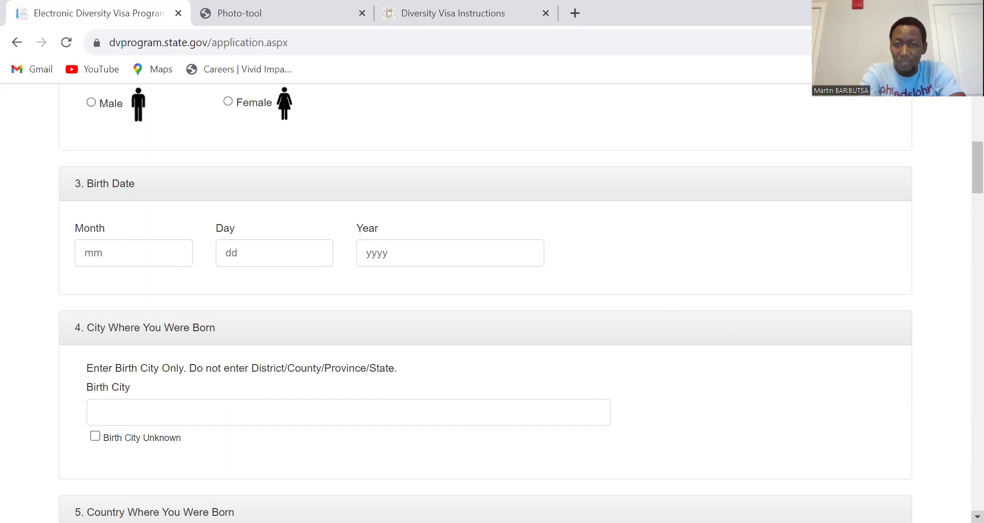
scroll(505, 379, down, 3)
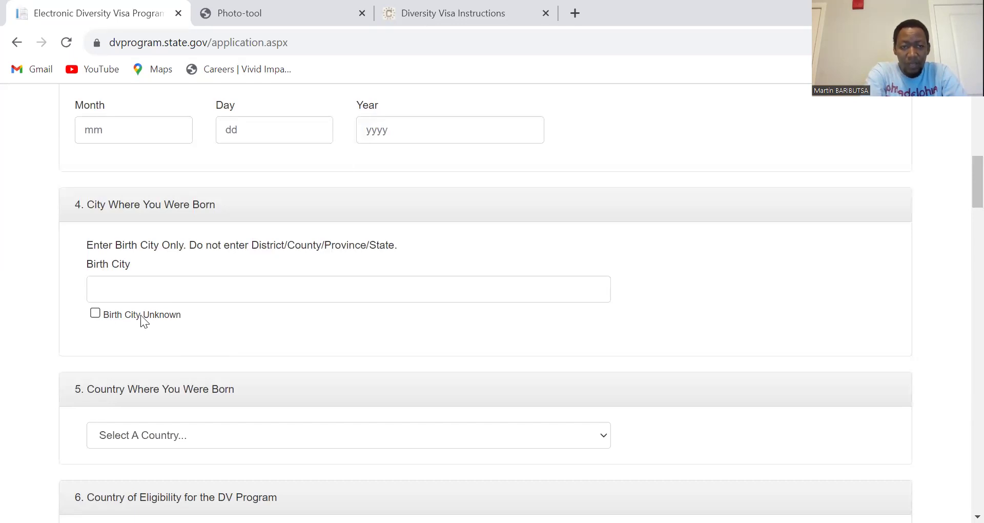
Step: Tick Birth City Unknown so the birth city field stays empty and disabled
click(96, 313)
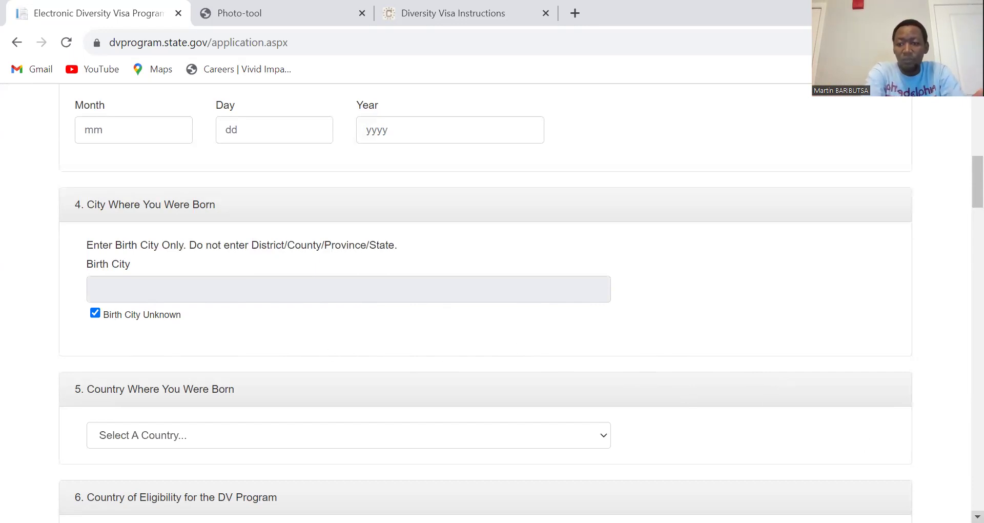
scroll(570, 419, down, 3)
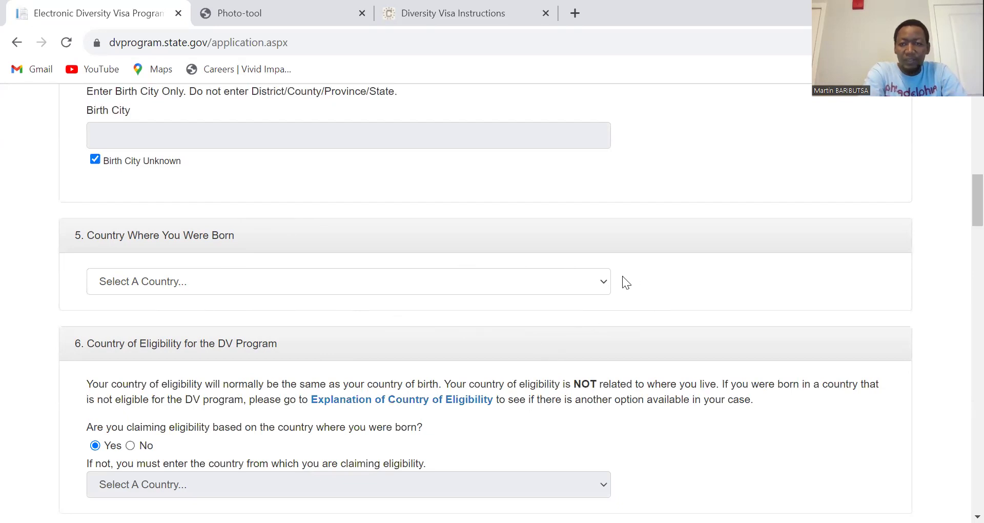
Step: Select Rwanda in the Country Where You Were Born dropdown
click(605, 285)
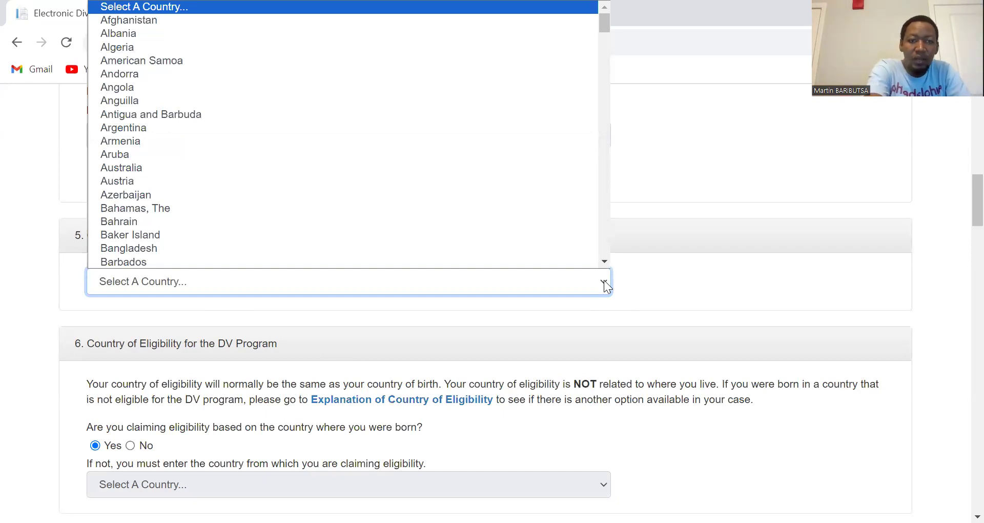
key(r)
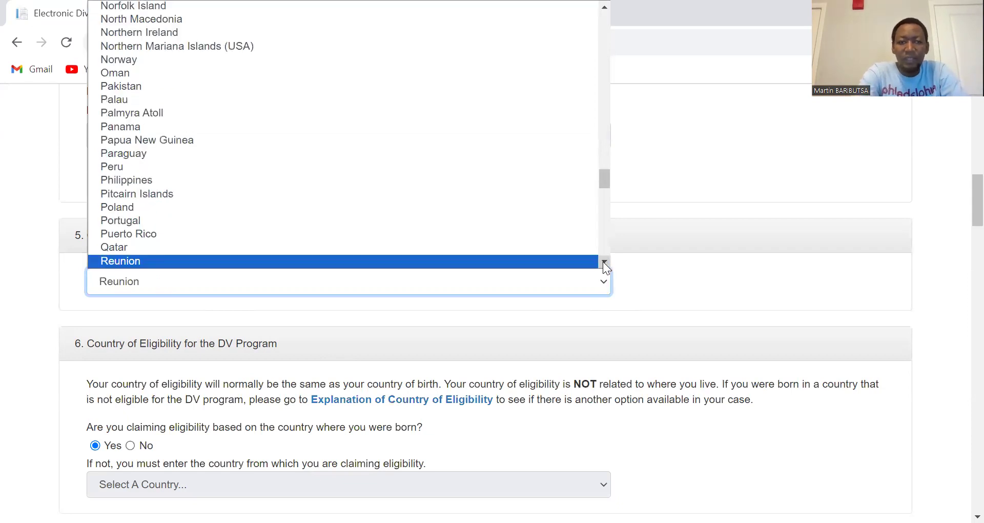
click(603, 261)
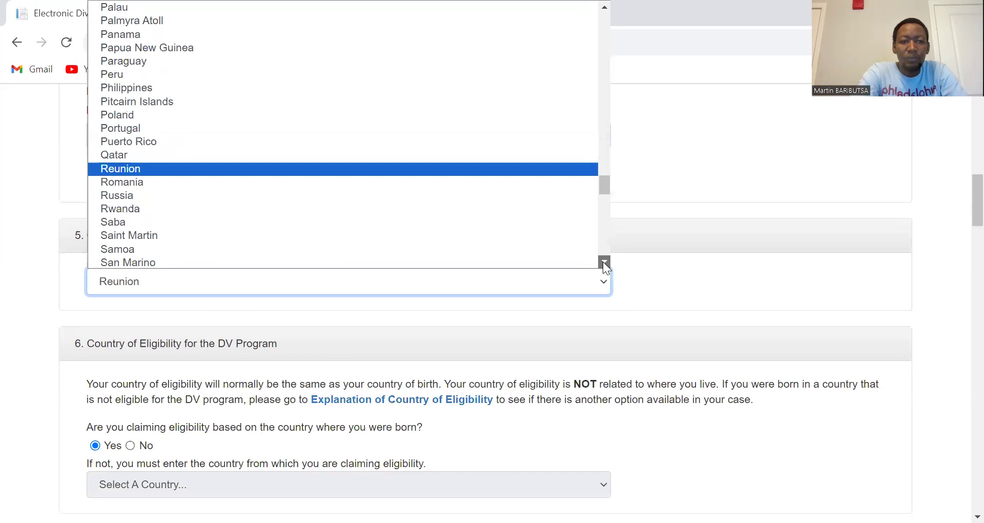
click(134, 207)
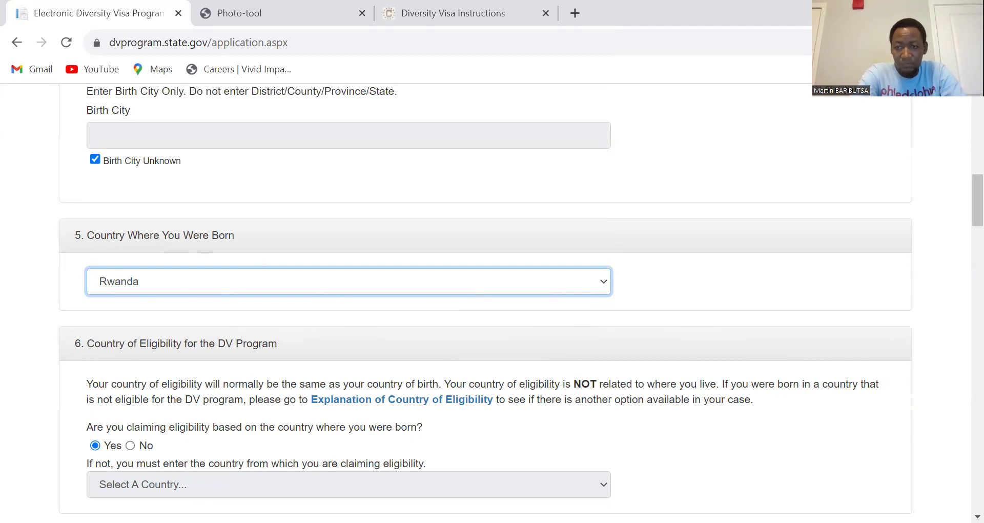
scroll(977, 516, down, 3)
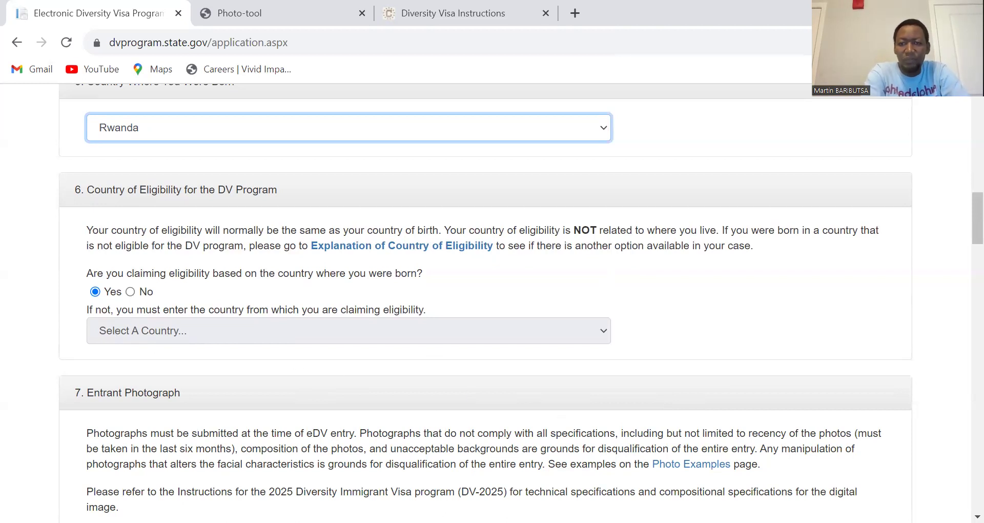
scroll(485, 302, down, 4)
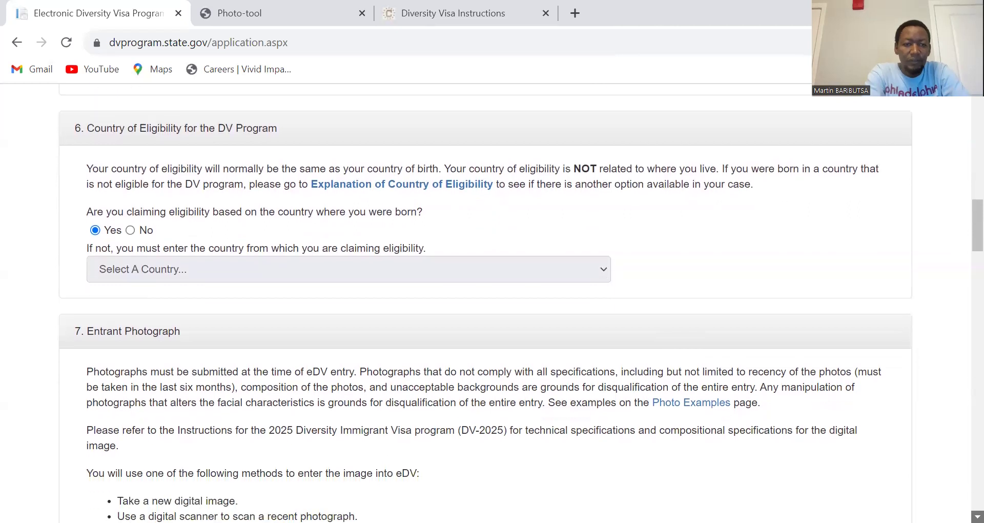
scroll(486, 303, down, 1)
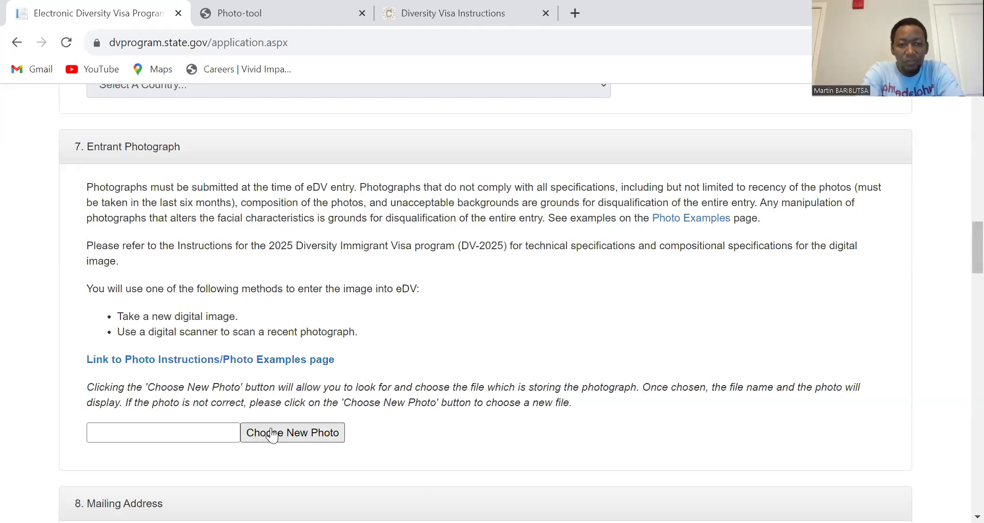
Step: Attach 'american sise pc.jpg' from Desktop > DV2025 as the entrant photograph
click(300, 435)
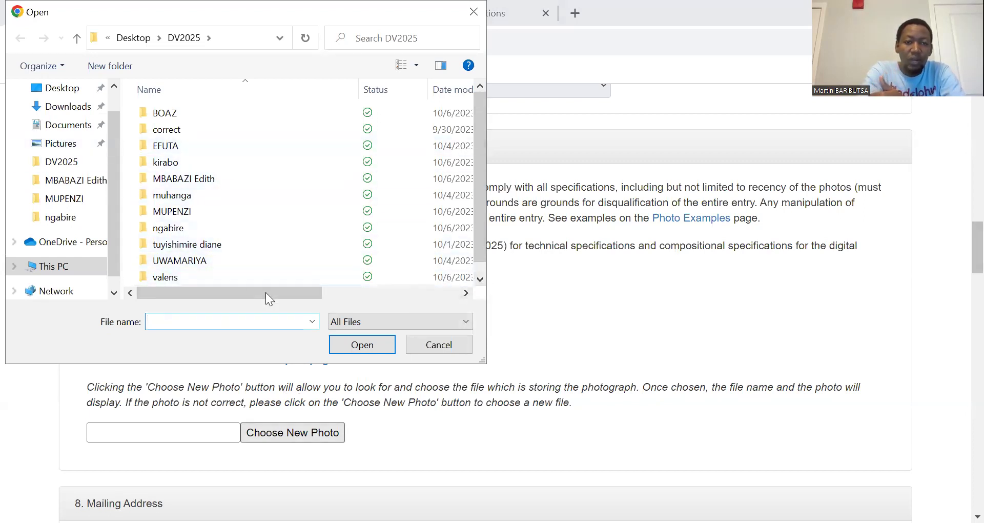
scroll(475, 269, down, 1)
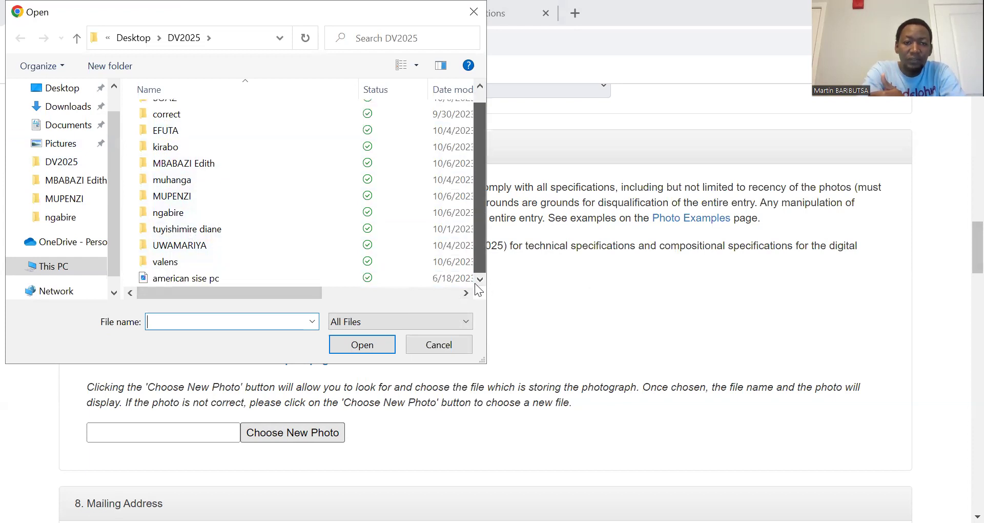
click(480, 87)
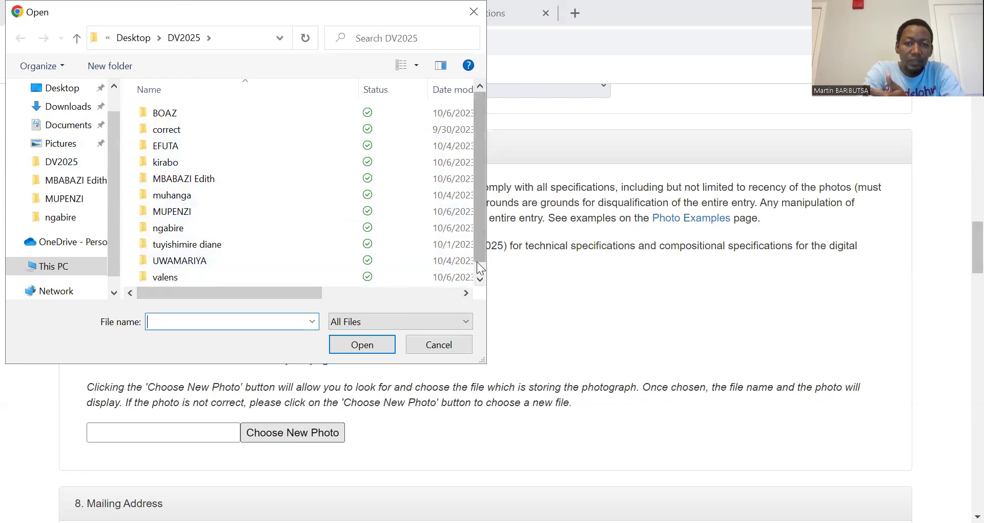
click(72, 93)
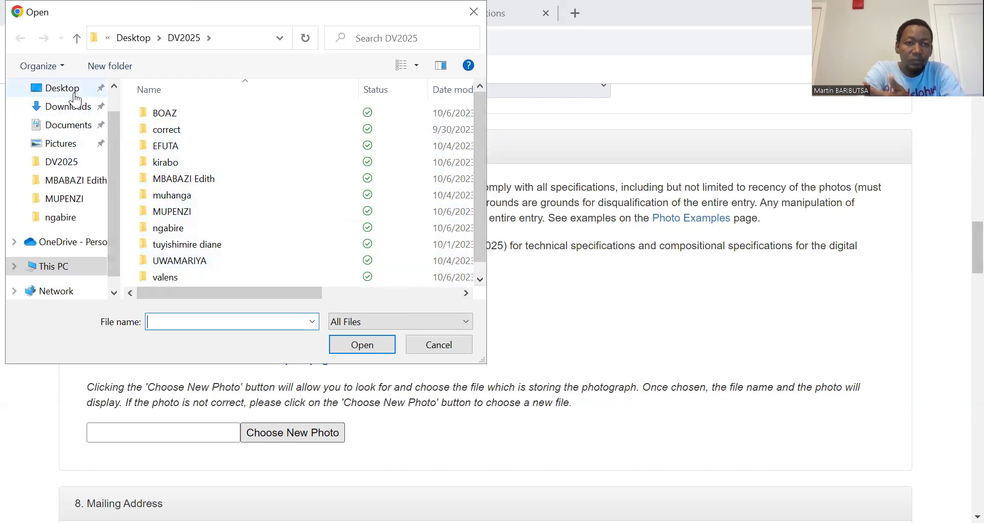
double_click(223, 146)
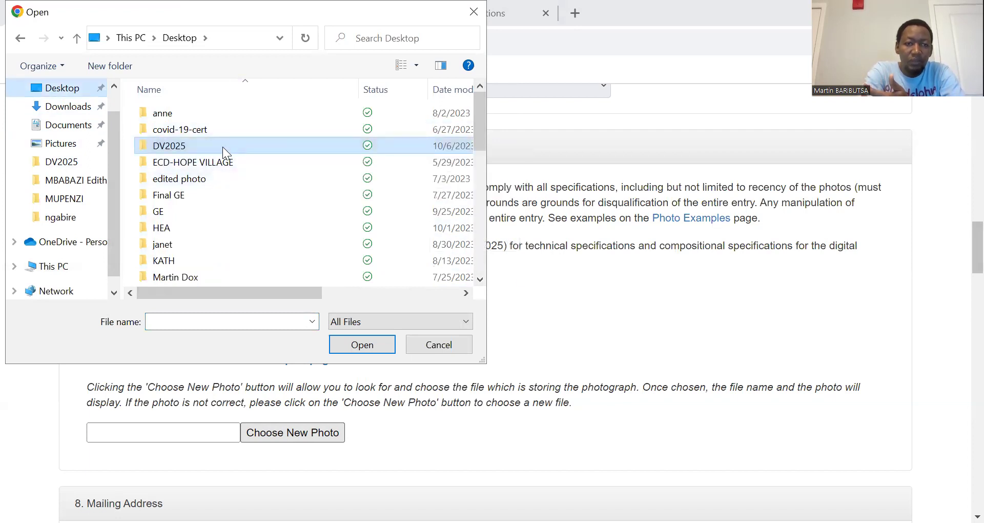
click(481, 278)
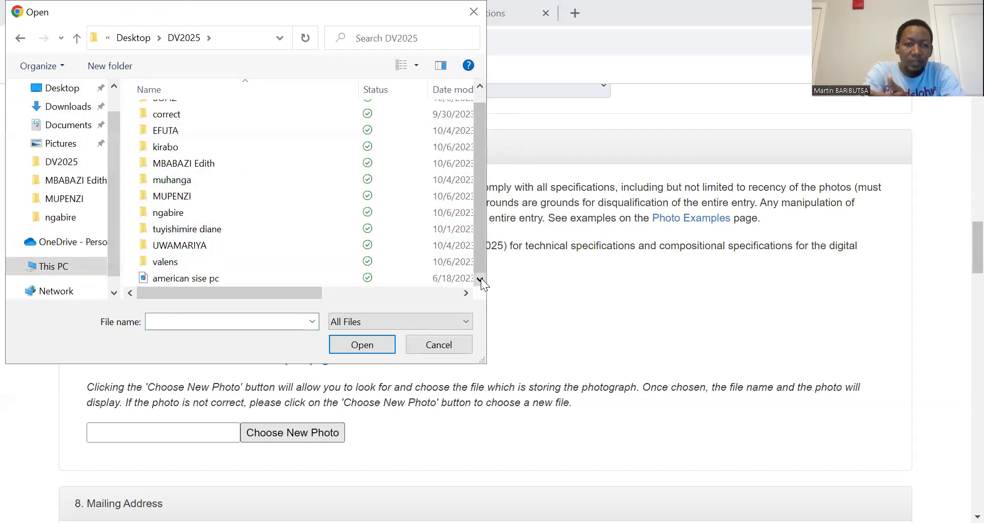
double_click(207, 280)
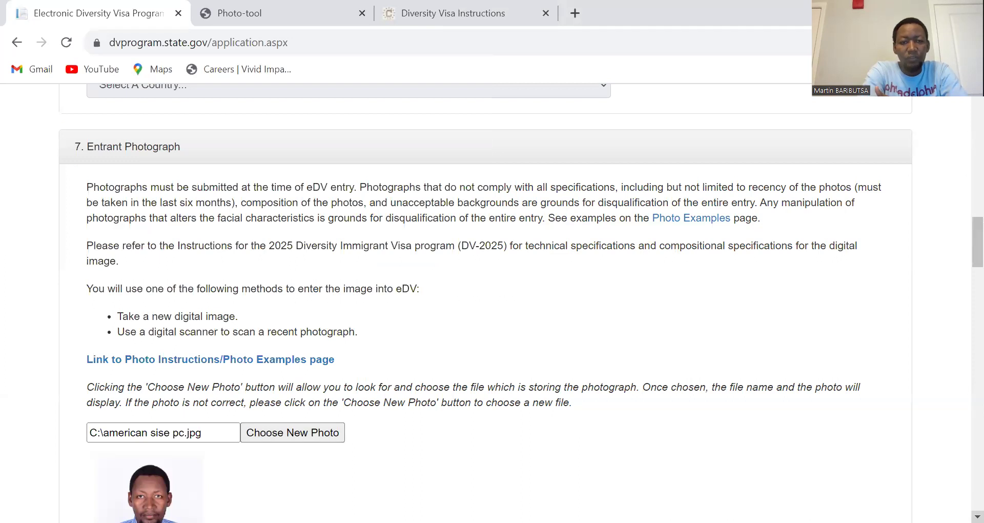
scroll(978, 517, down, 4)
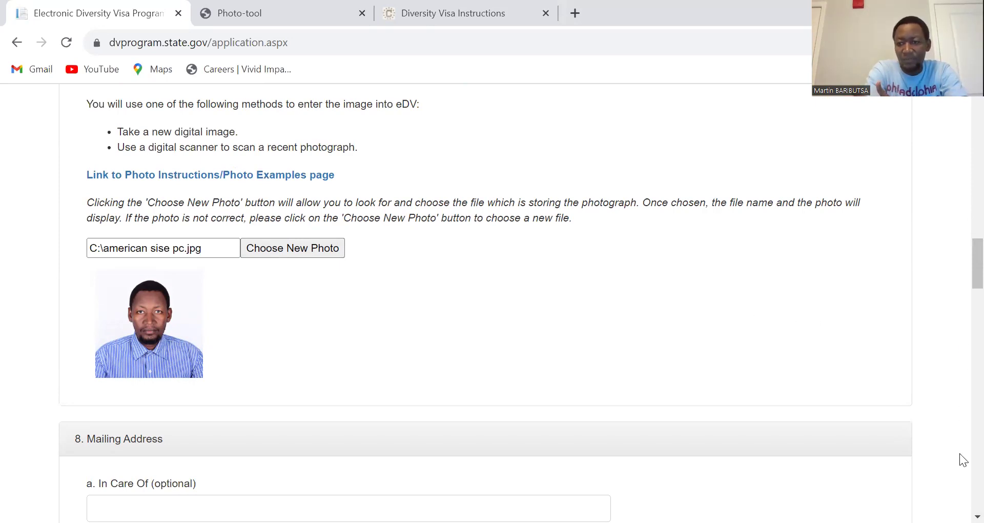
scroll(978, 516, down, 4)
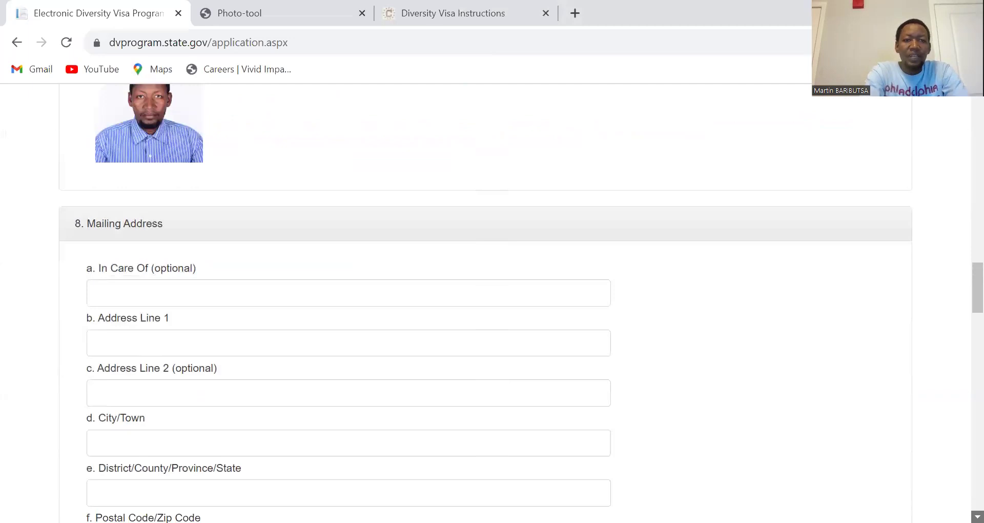
scroll(978, 517, down, 2)
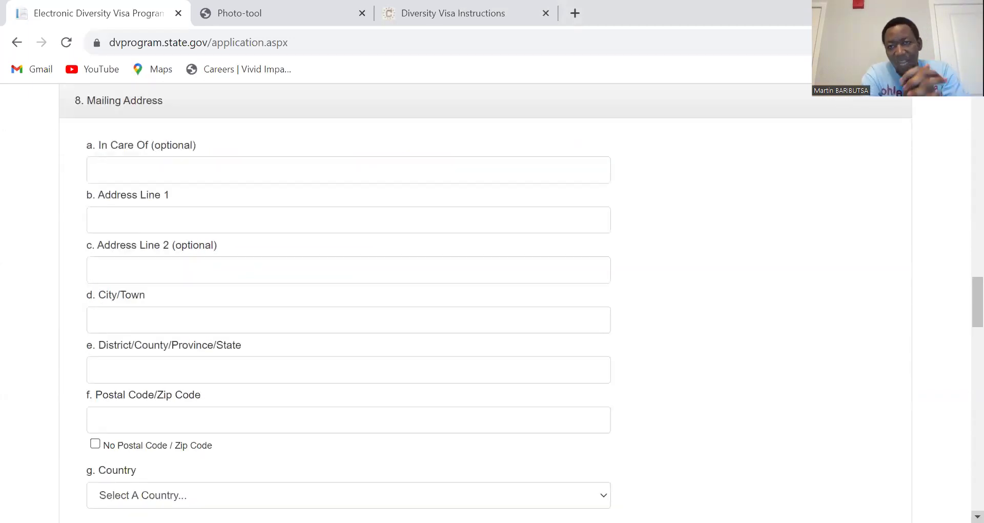
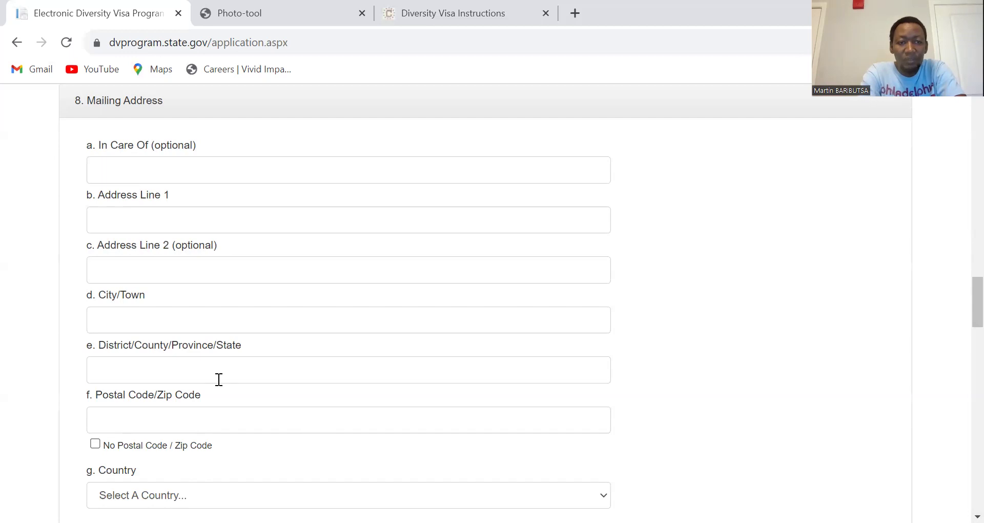
Step: Enter the PO box number in Address Line 1, correcting the typos along the way
click(145, 218)
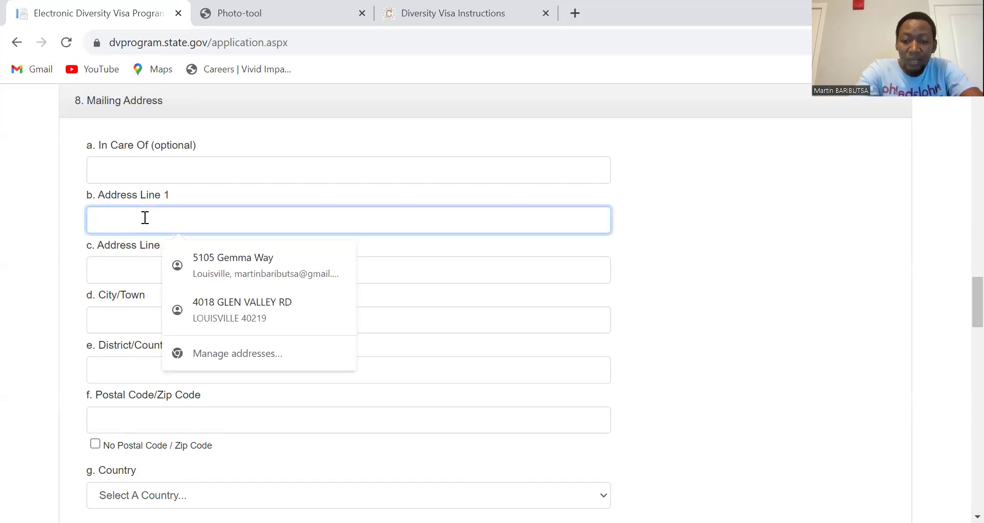
text(p)
key(BackSpace)
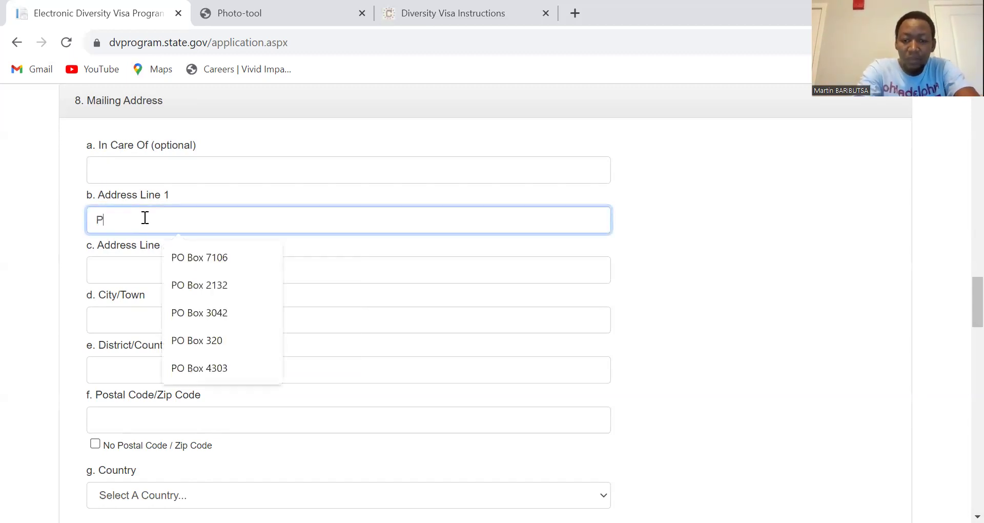
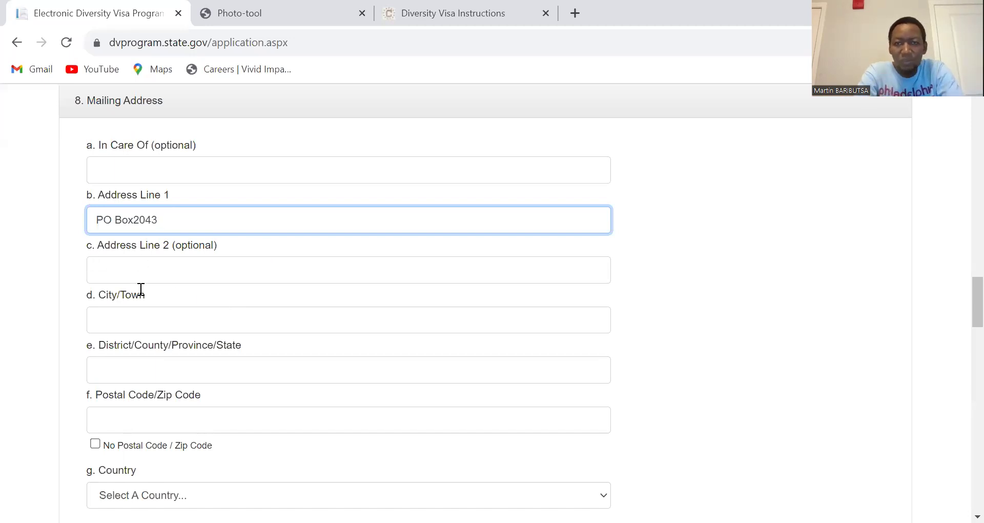
click(159, 317)
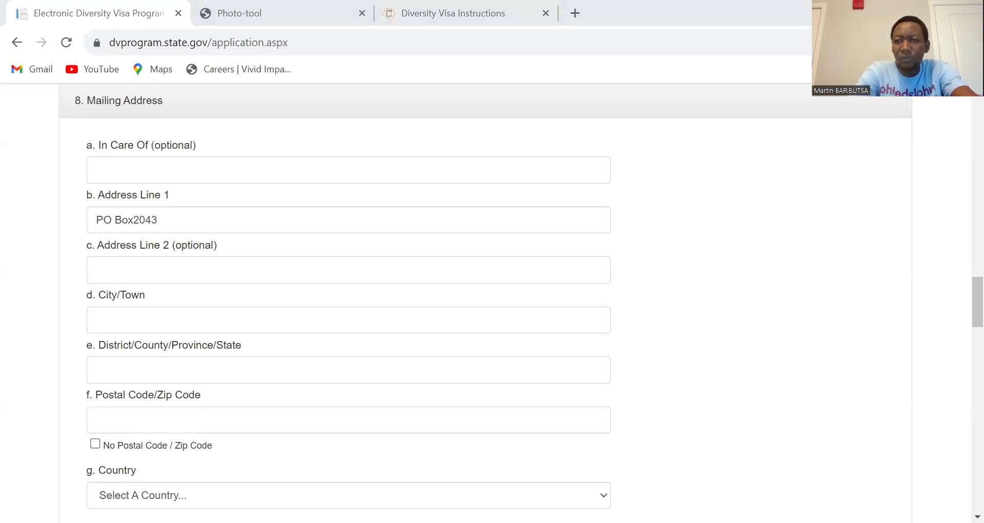
Step: Enter Kigali as City/Town, leave District blank, and tick No Postal Code / Zip Code
click(137, 318)
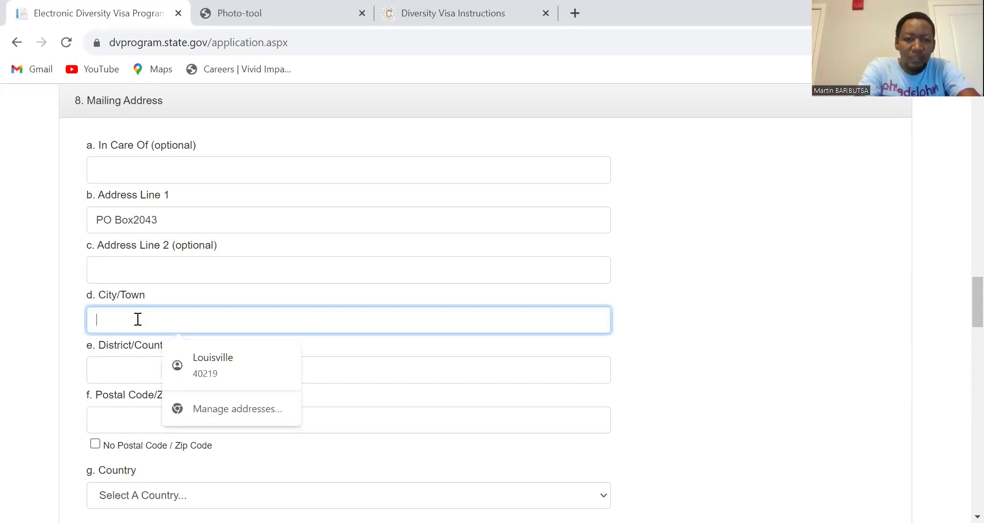
text(Kigali)
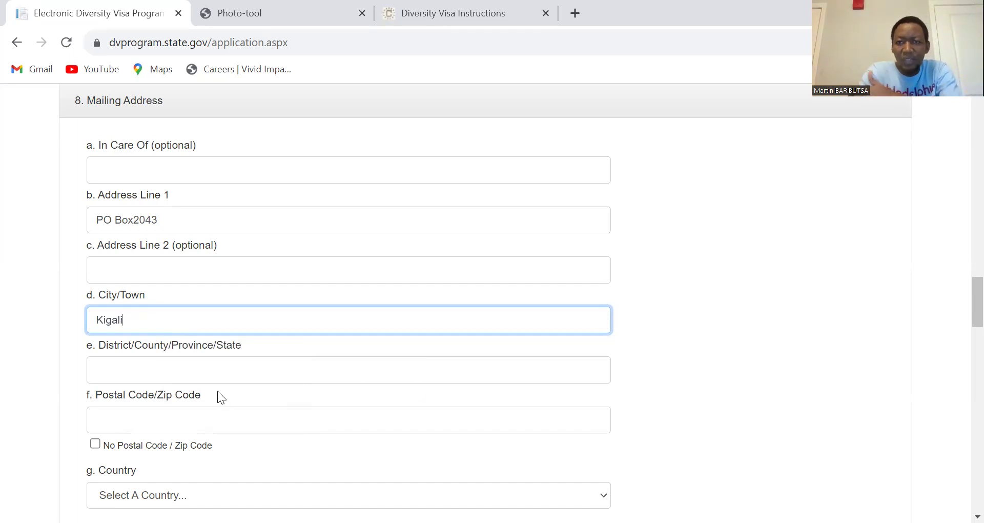
click(135, 369)
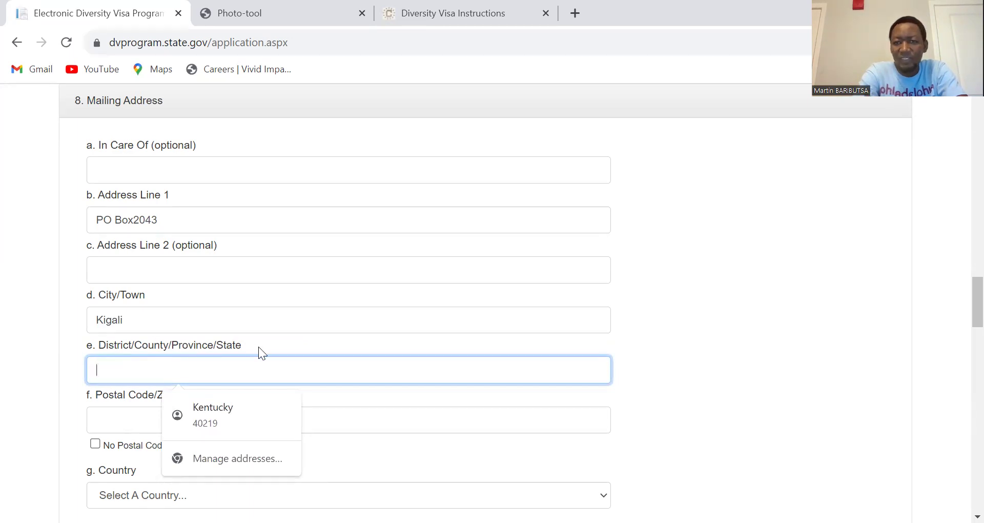
click(734, 364)
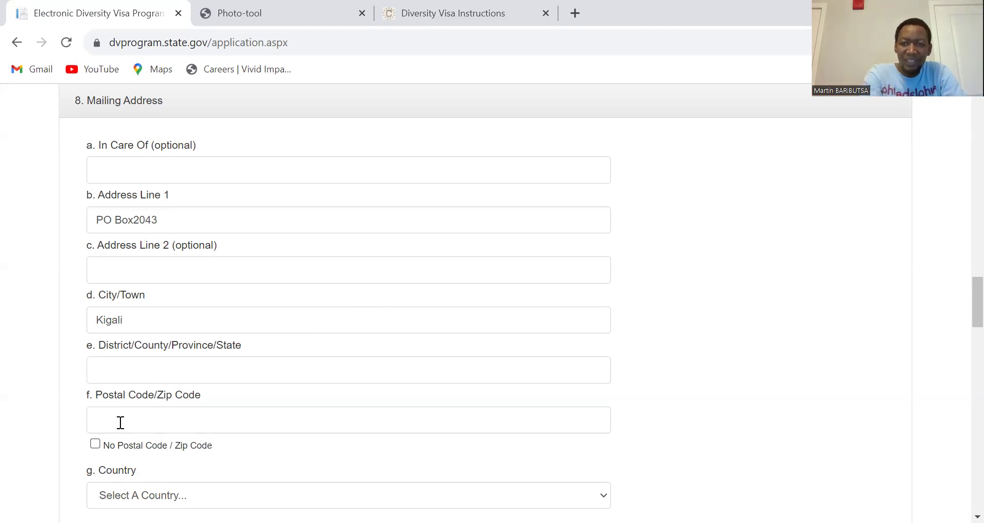
click(95, 445)
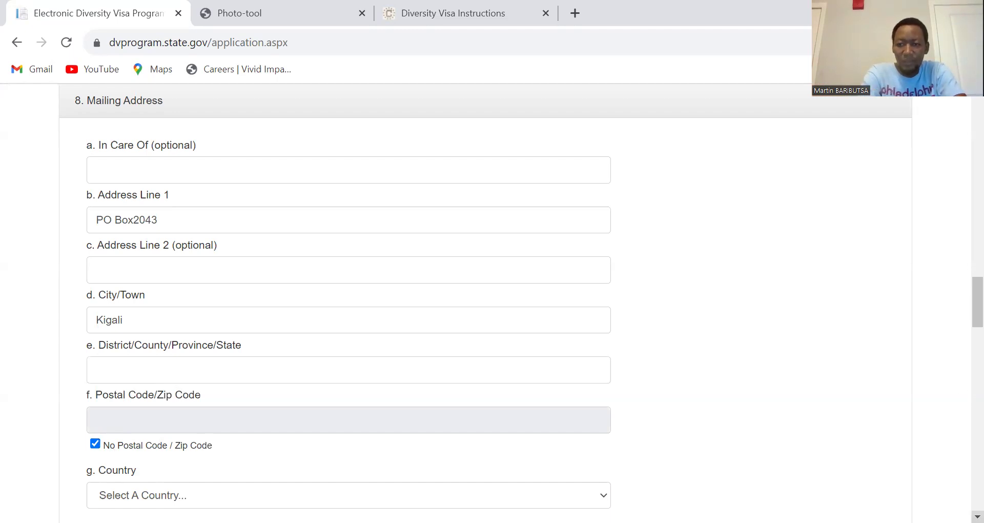
Step: Choose Burundi in the mailing address g. Country dropdown
scroll(716, 426, down, 4)
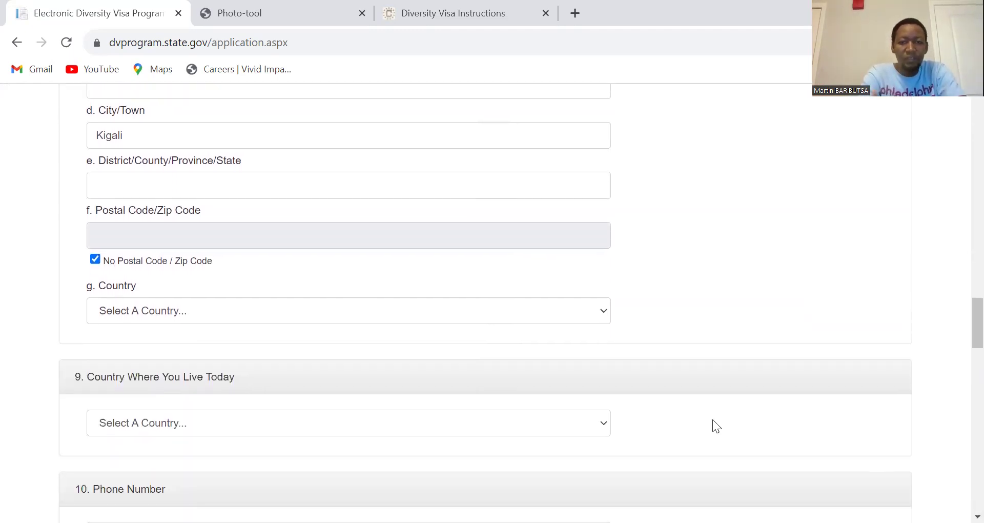
click(605, 314)
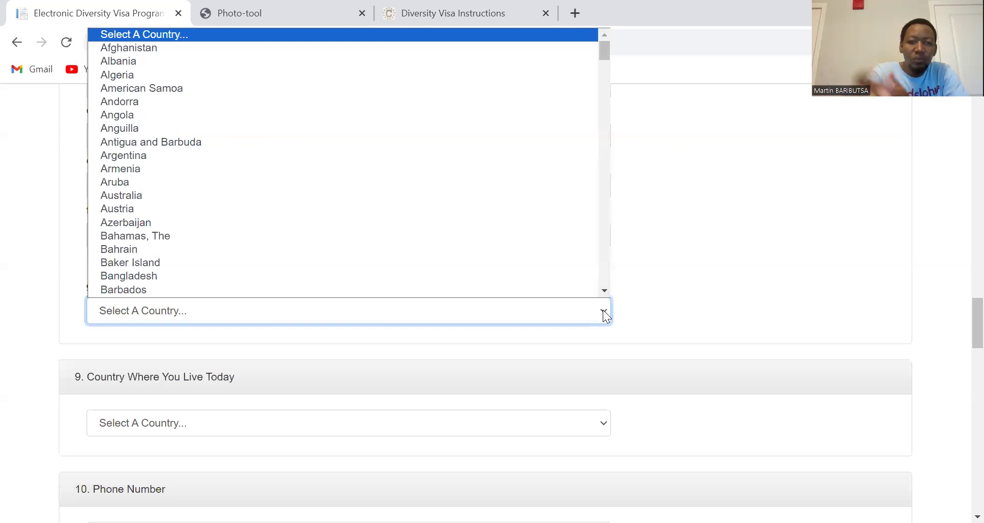
key(b)
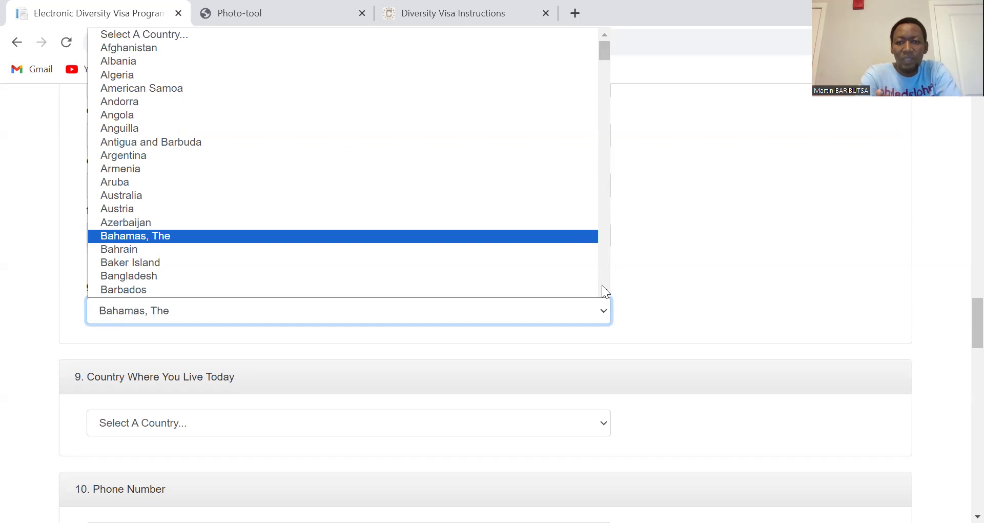
drag(603, 289, 604, 289)
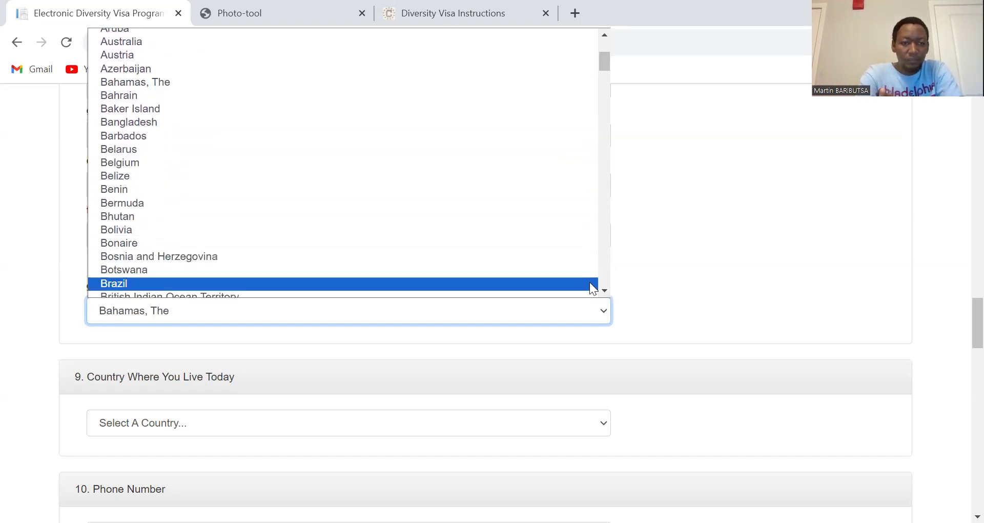
drag(605, 290, 606, 292)
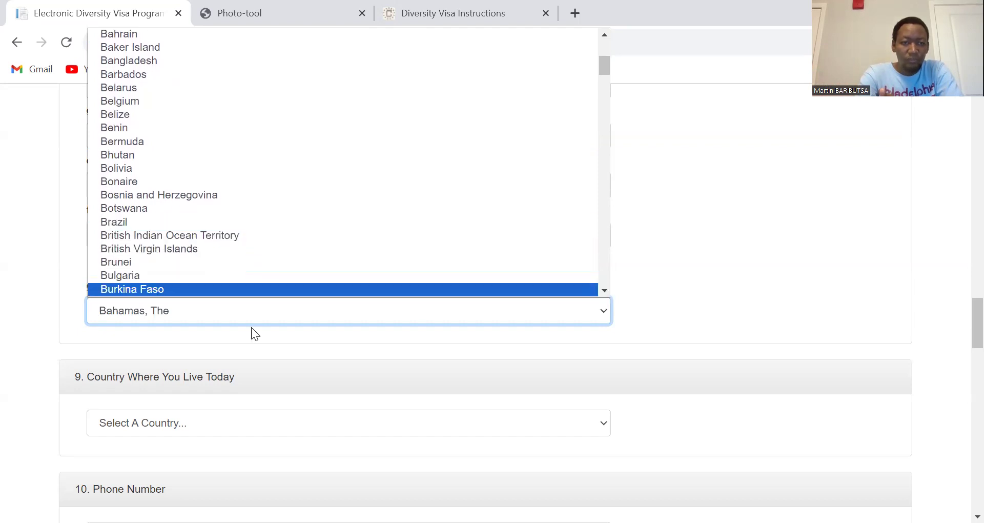
key(Down)
key(Down)
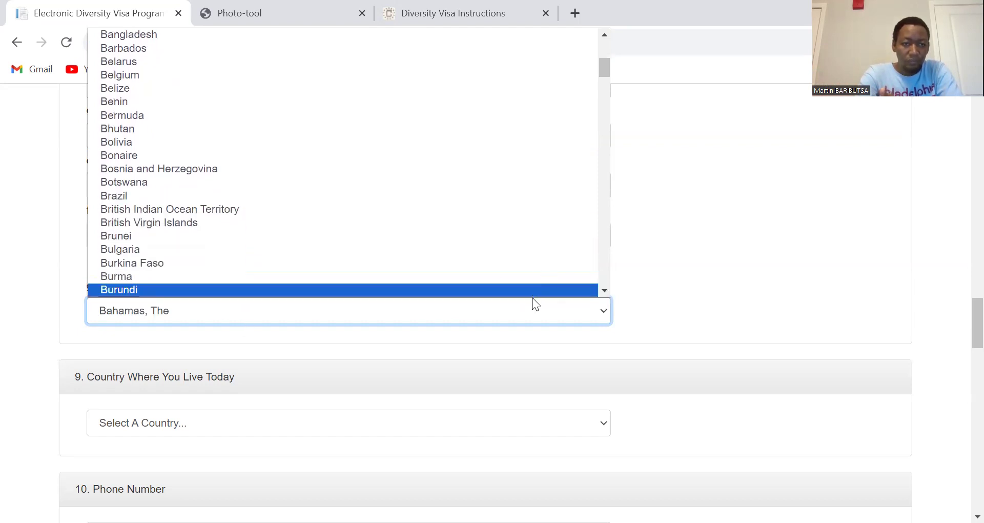
key(Down)
key(Down)
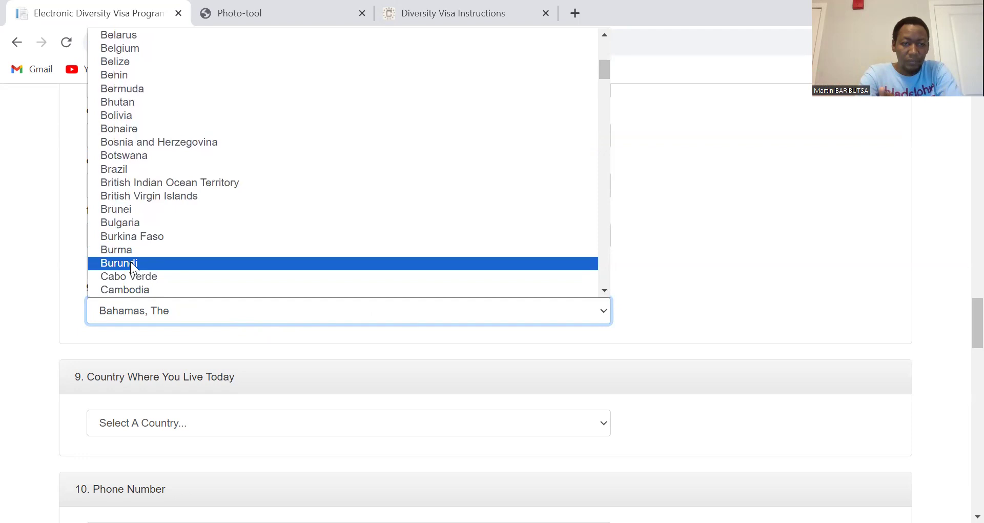
key(Return)
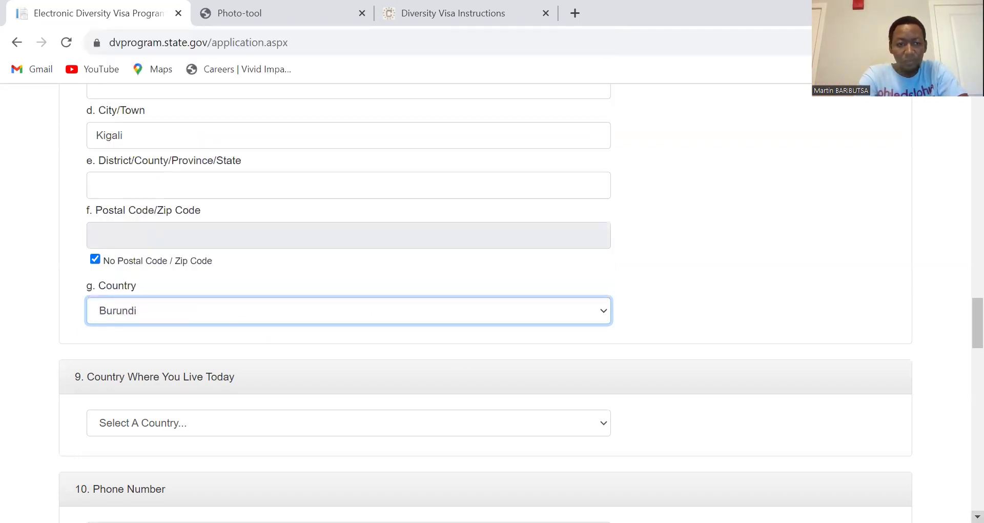
scroll(492, 308, down, 3)
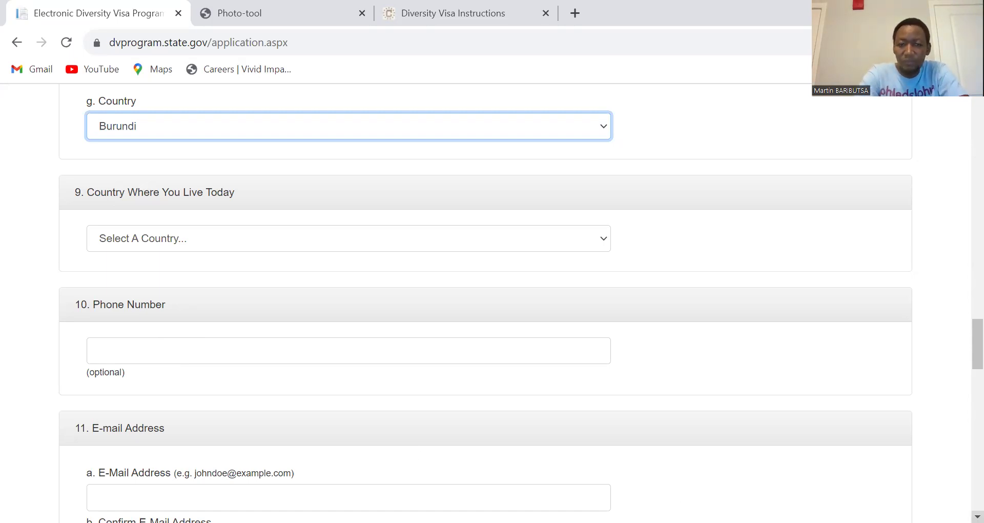
scroll(492, 308, down, 4)
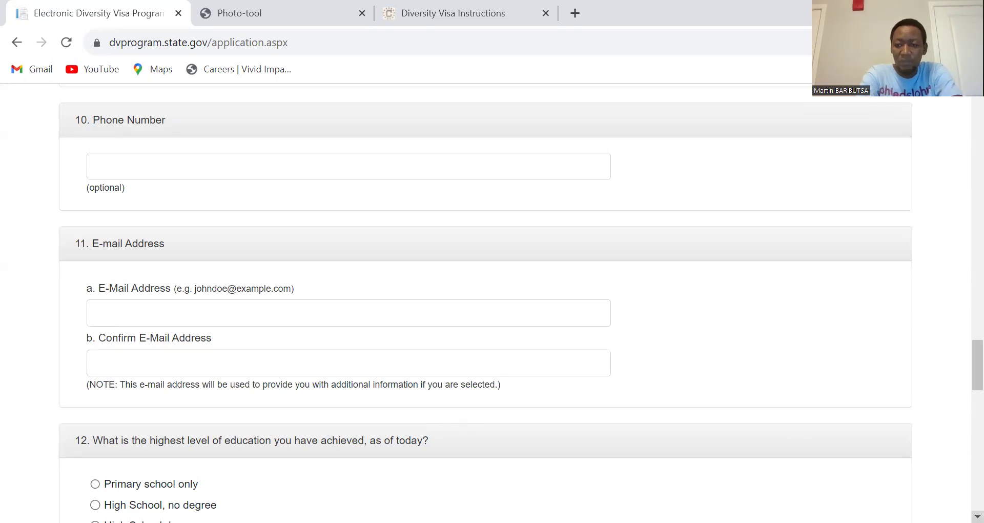
scroll(978, 515, down, 5)
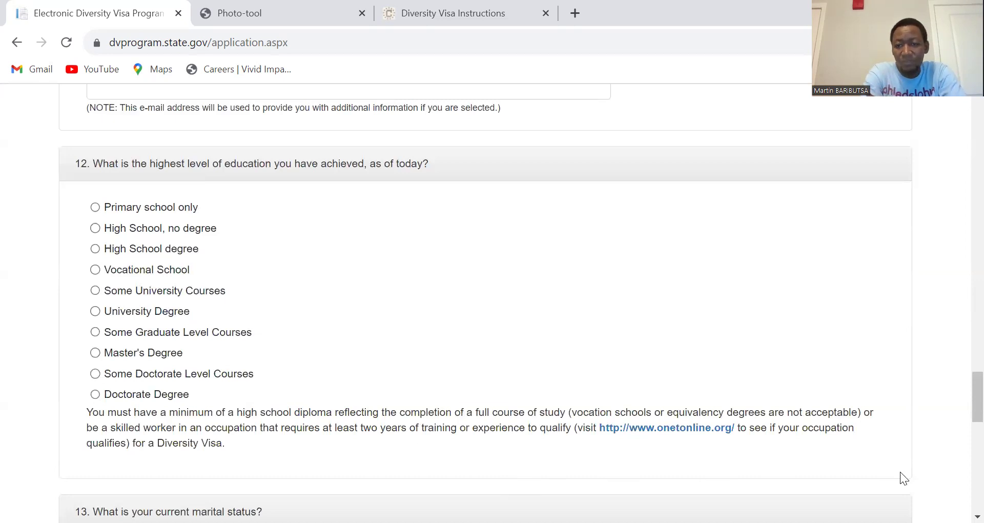
scroll(978, 517, down, 4)
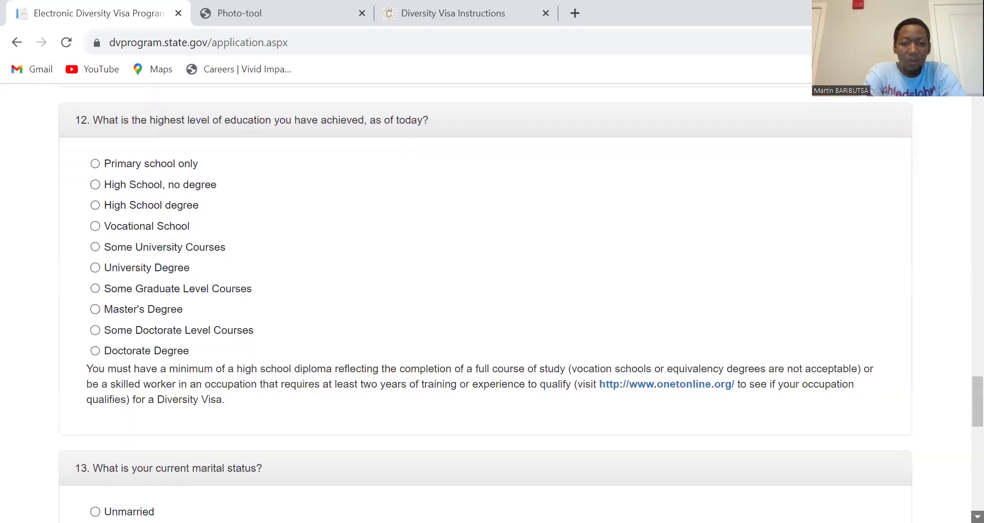
scroll(978, 516, down, 2)
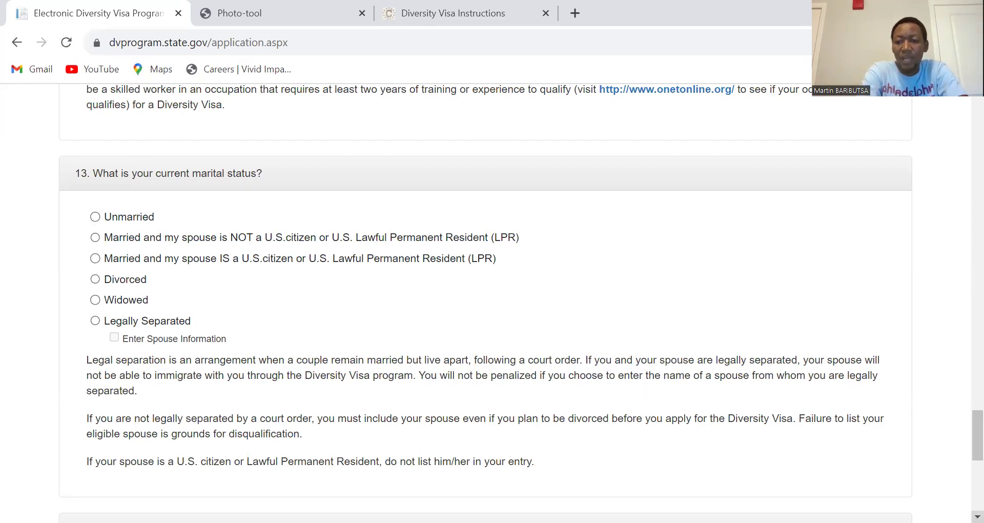
scroll(485, 302, down, 3)
scroll(961, 175, down, 5)
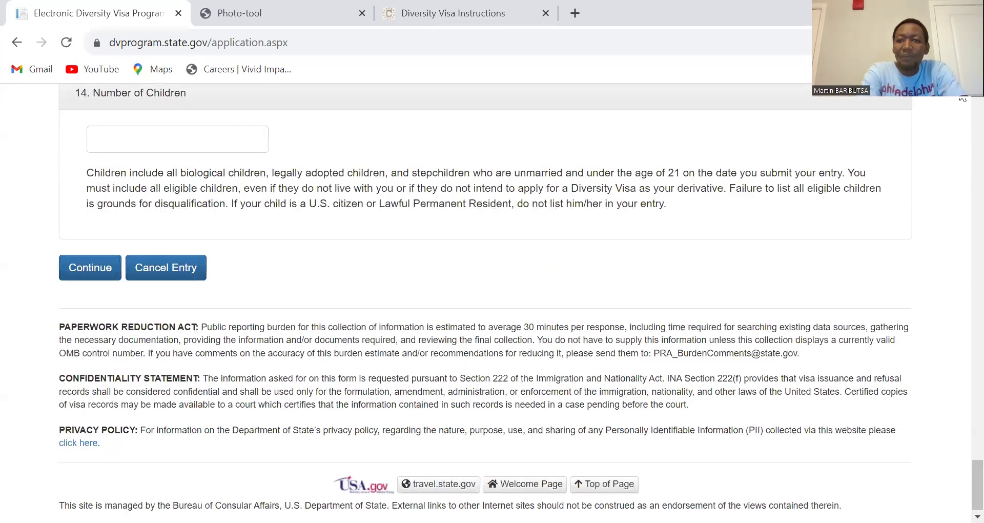
scroll(963, 99, up, 1)
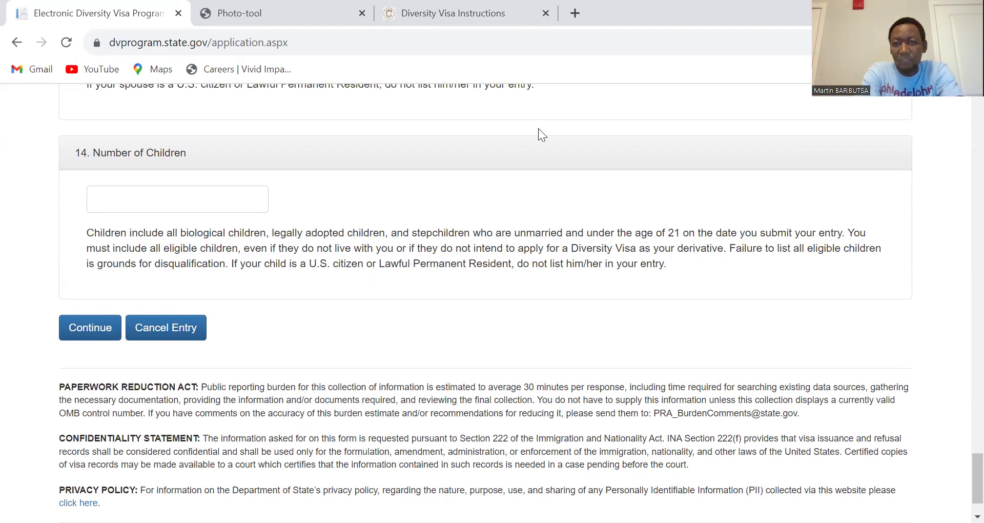
scroll(964, 102, up, 3)
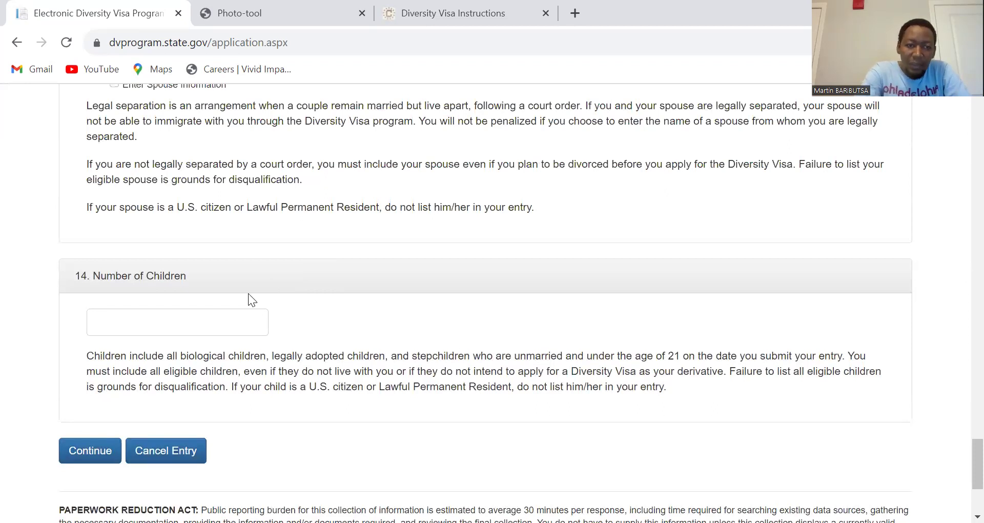
Step: Enter 6 for question 14, Number of Children, and scroll down to the Continue button
click(182, 318)
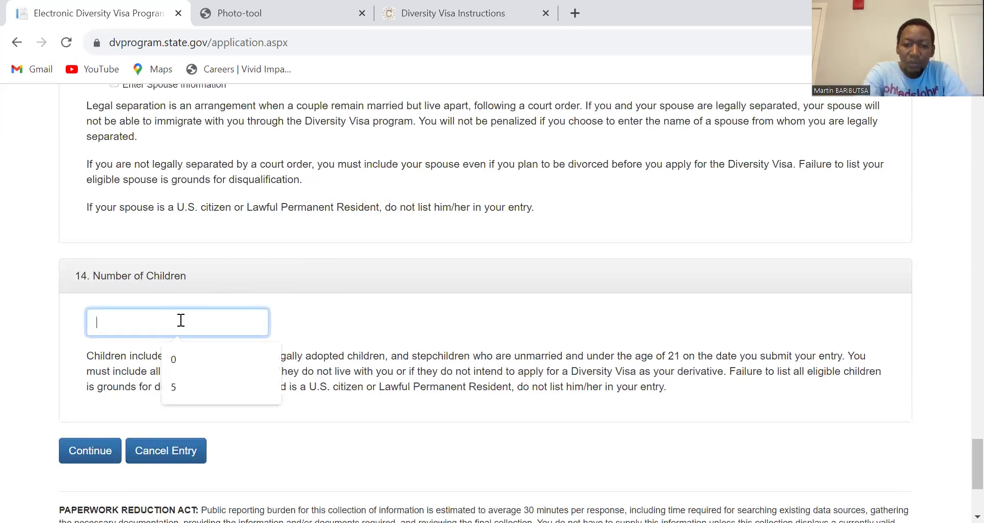
text(6)
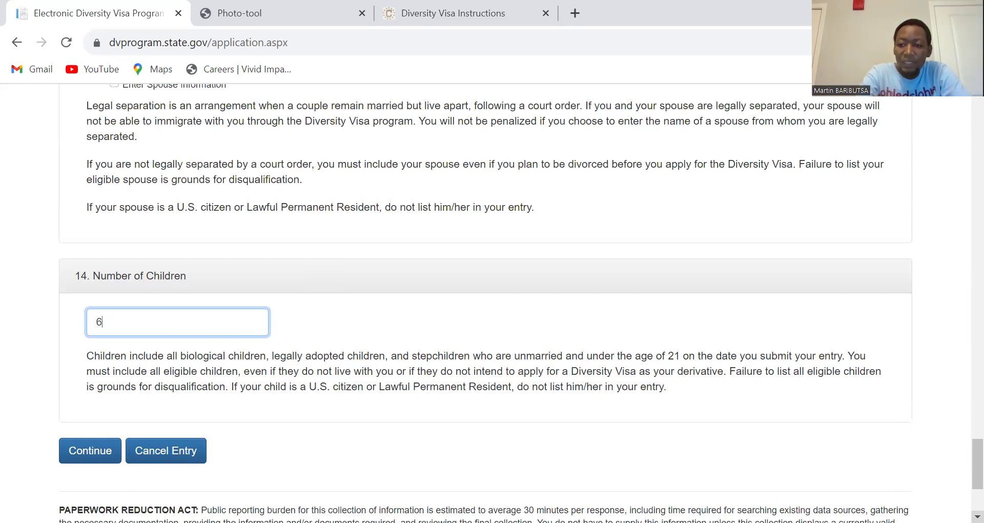
scroll(485, 303, down, 3)
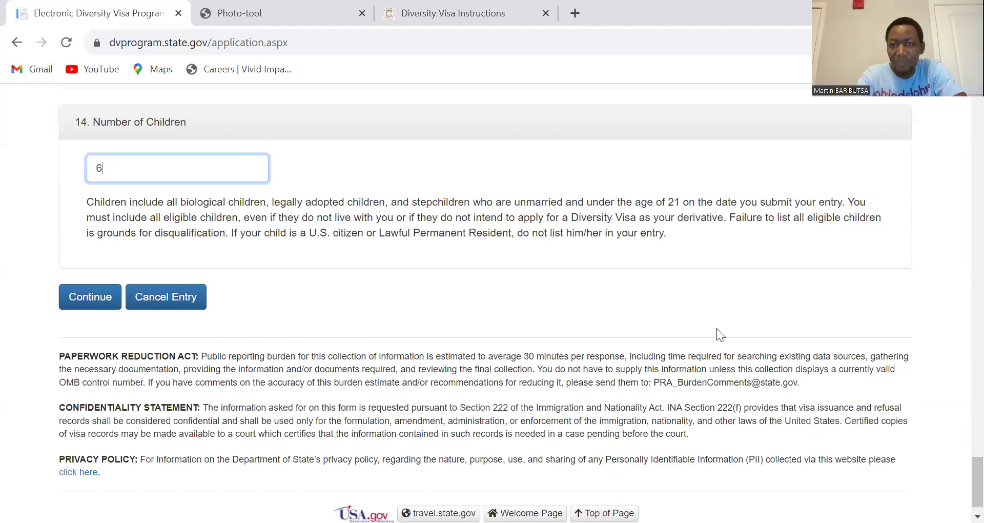
scroll(891, 471, down, 1)
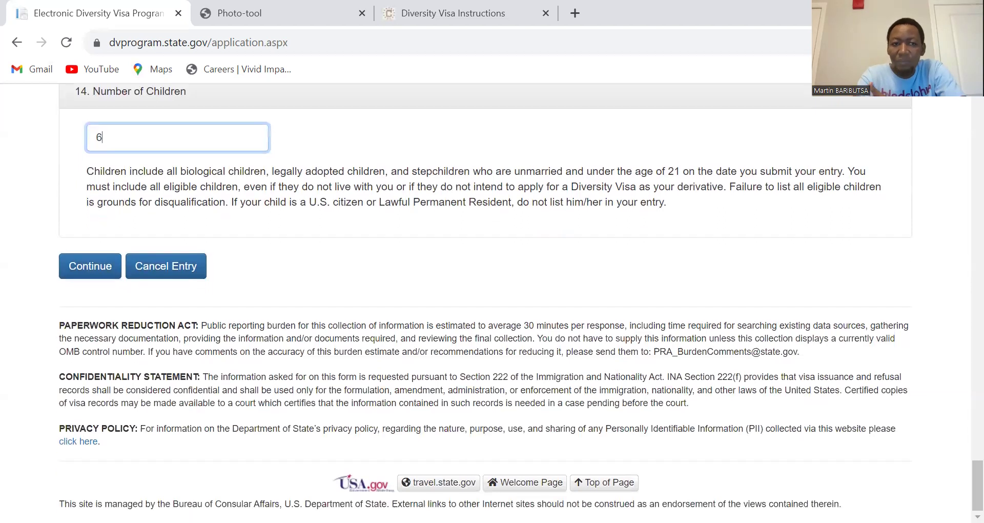